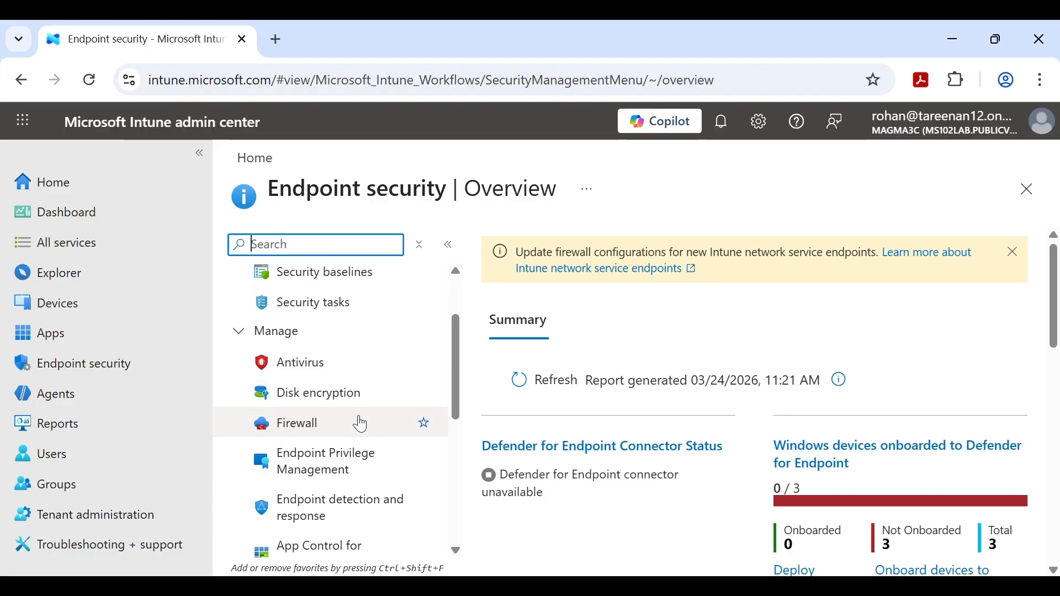
- Create a new disk encryption policy with platform Windows and profile BitLocker
click(355, 405)
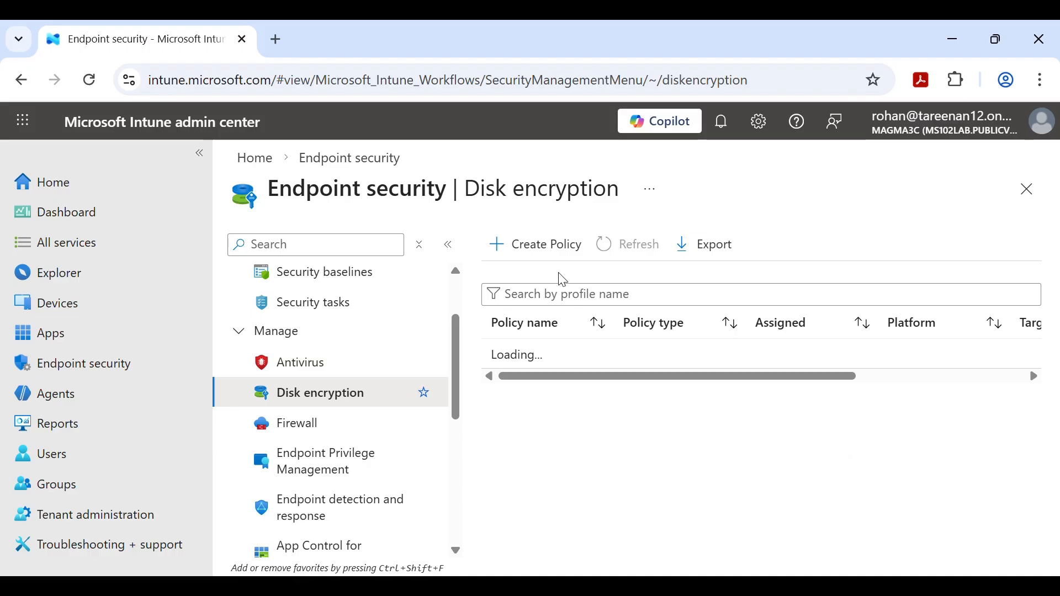
click(569, 257)
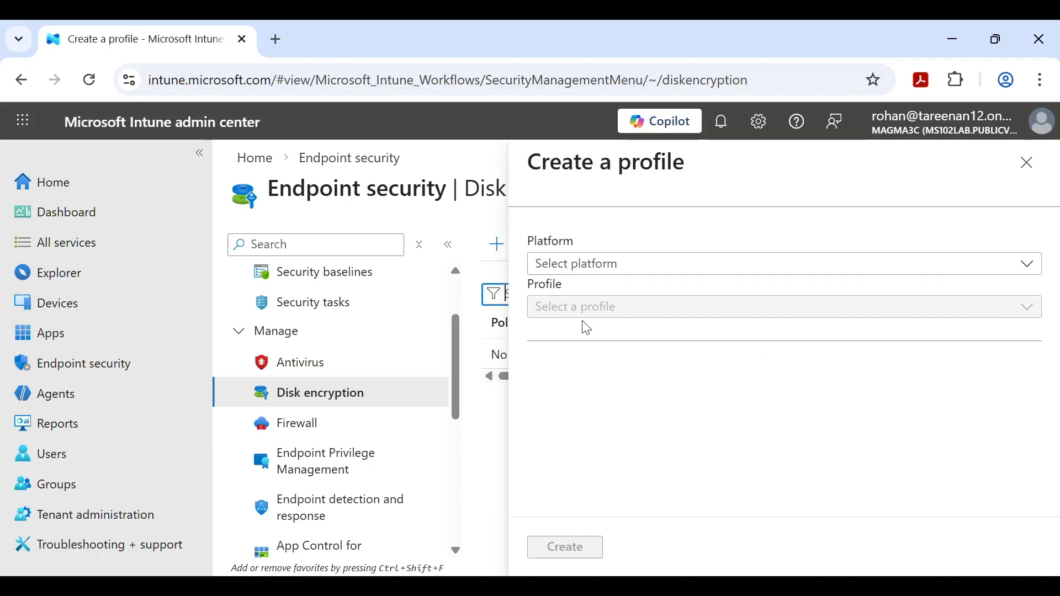
click(646, 272)
click(649, 294)
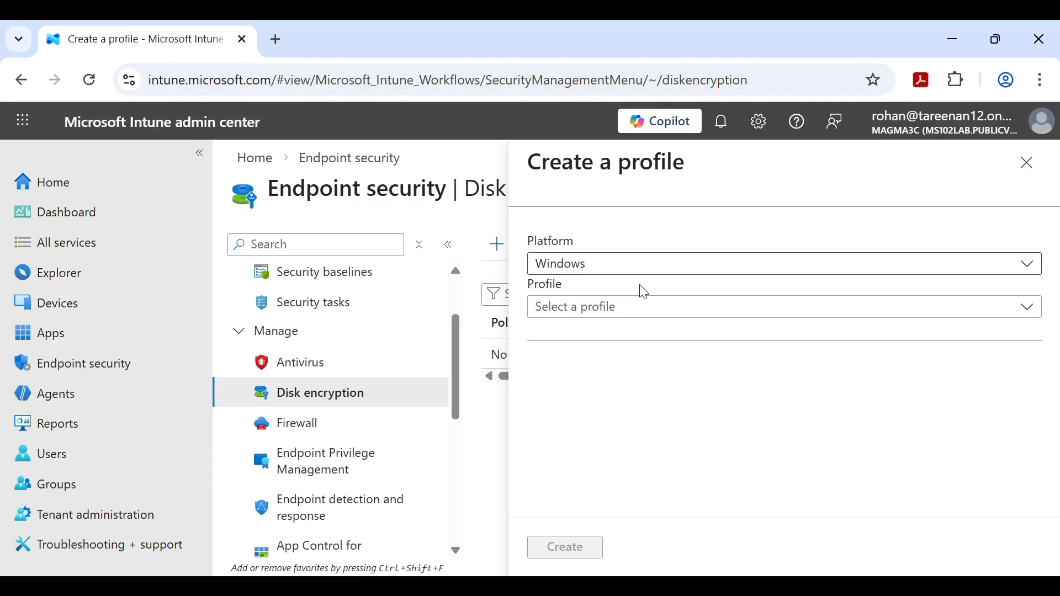
click(644, 319)
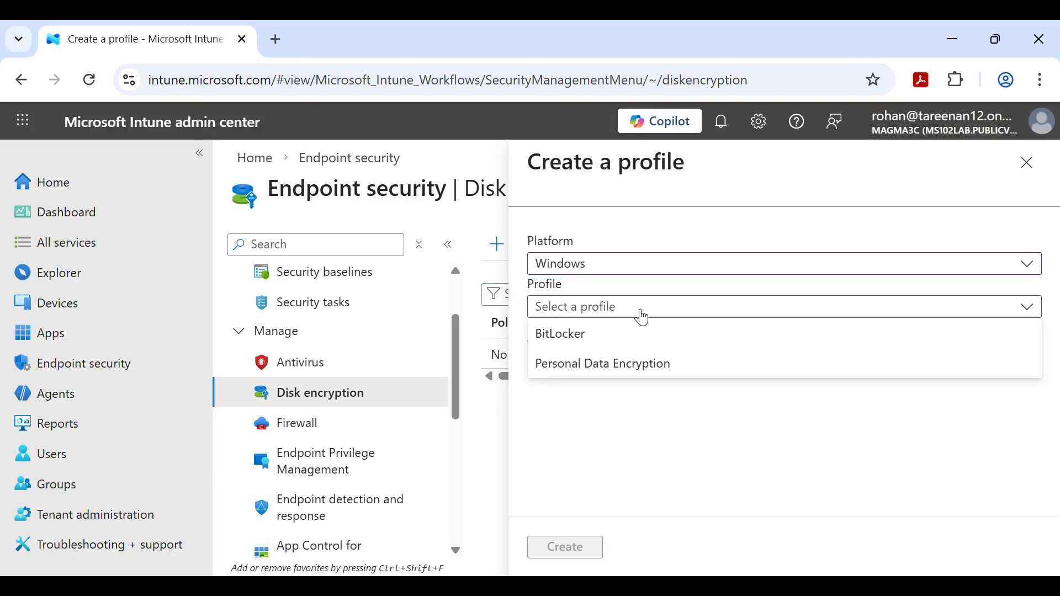
click(625, 348)
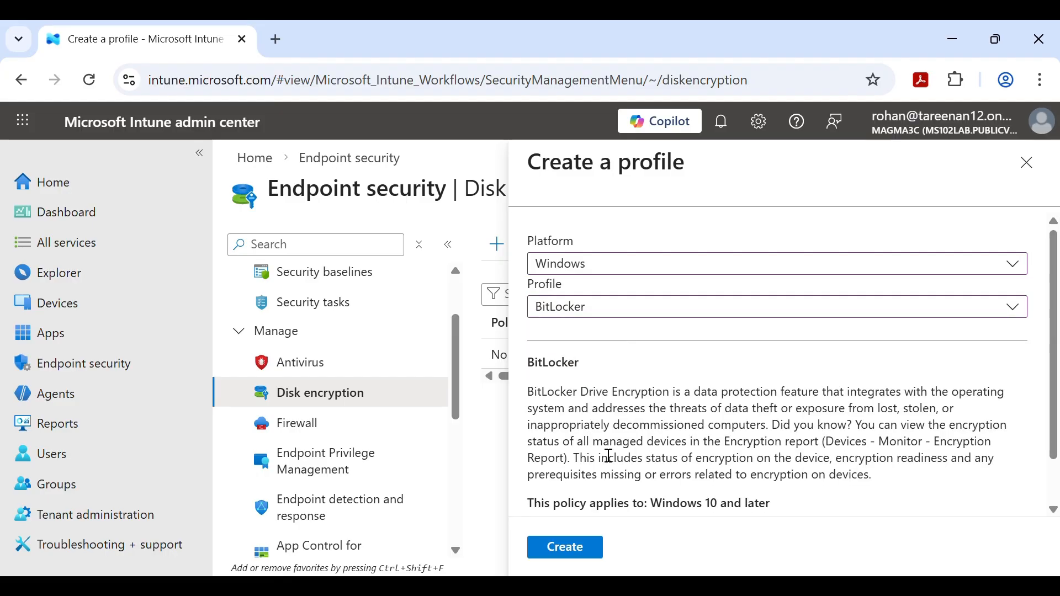
click(586, 546)
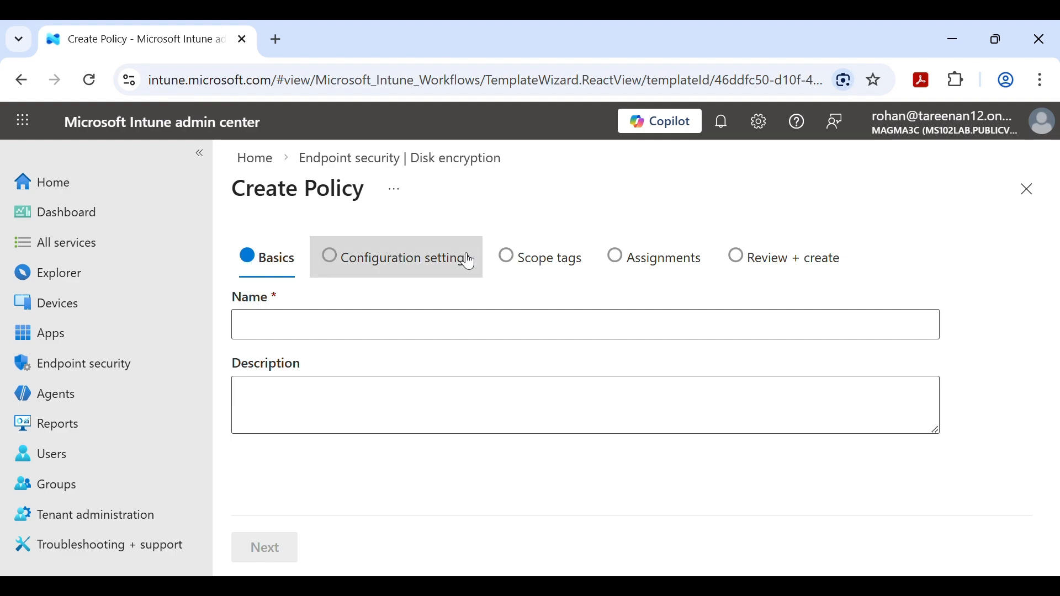
- Enter 'ITchampion bitlocker policy' as the policy name on the Basics step
click(367, 333)
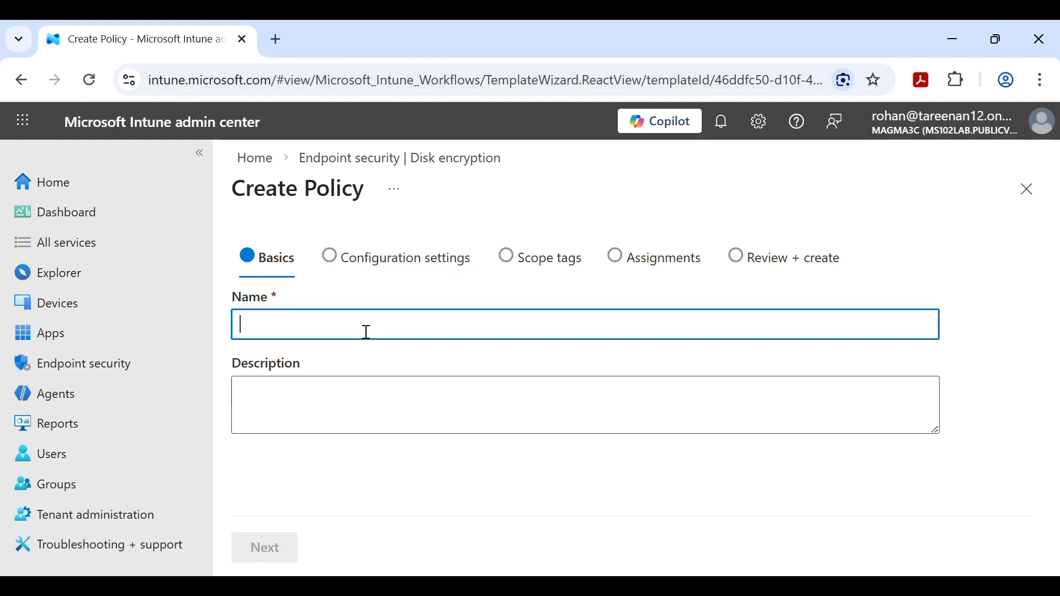
text(ITch)
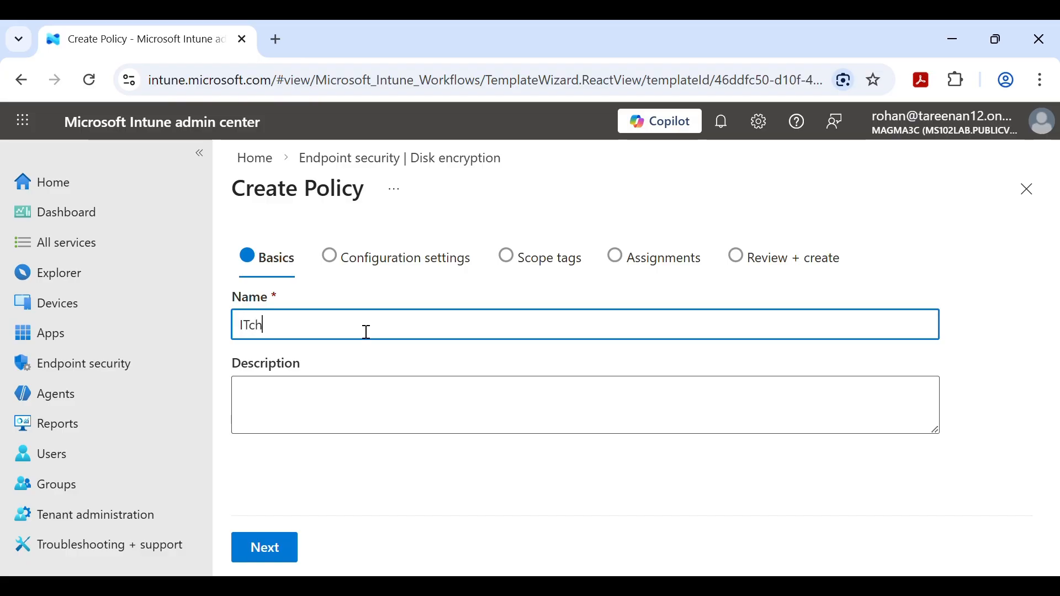
text(ampio)
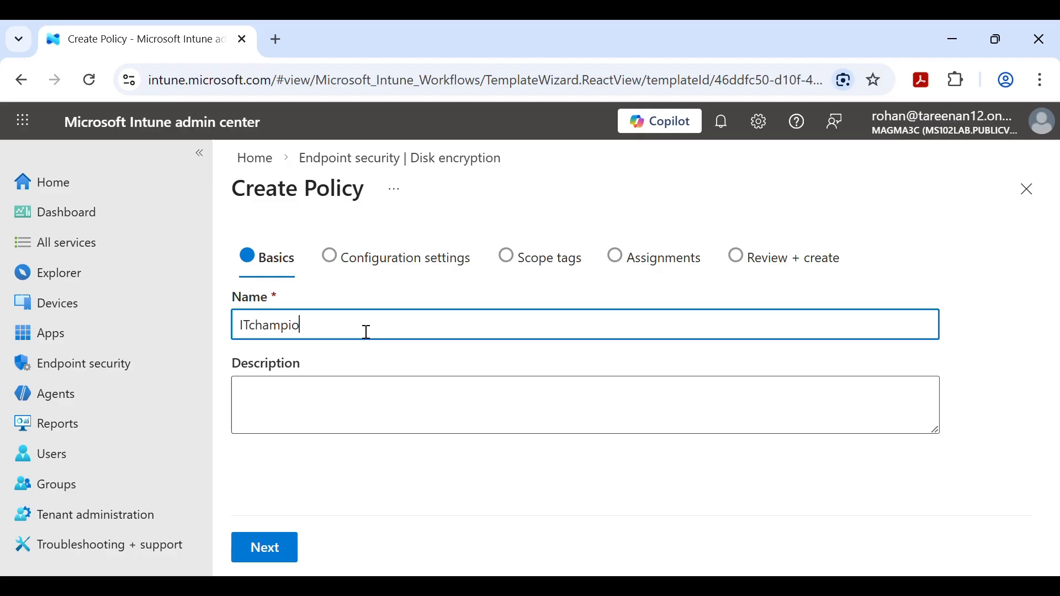
text(n )
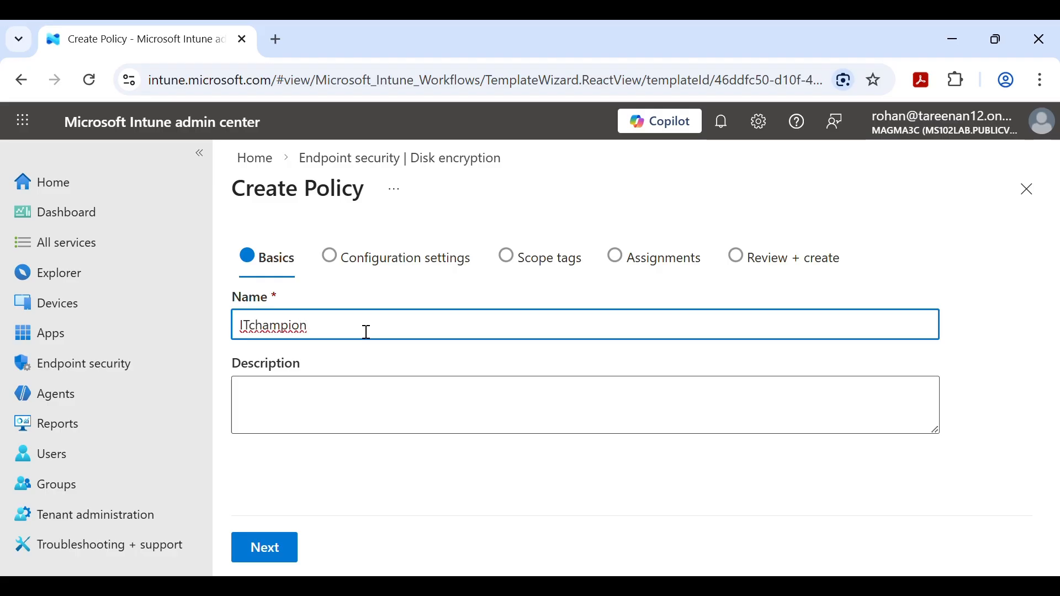
text(bitlocker policy)
- Move to Configuration settings and set BitLocker's Require Device Encryption to Enabled
click(282, 547)
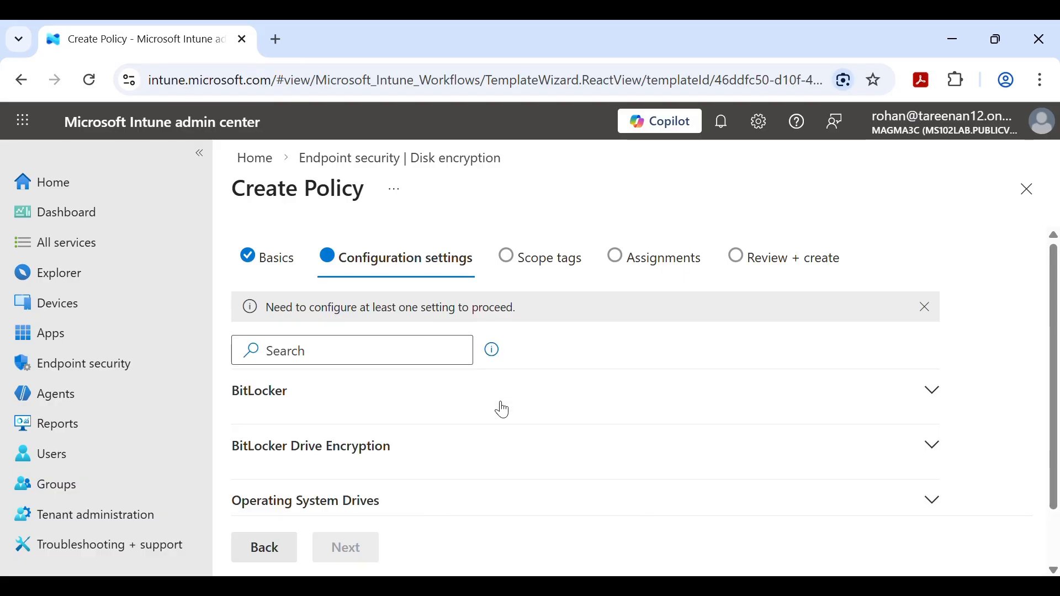
scroll(502, 413, down, 1)
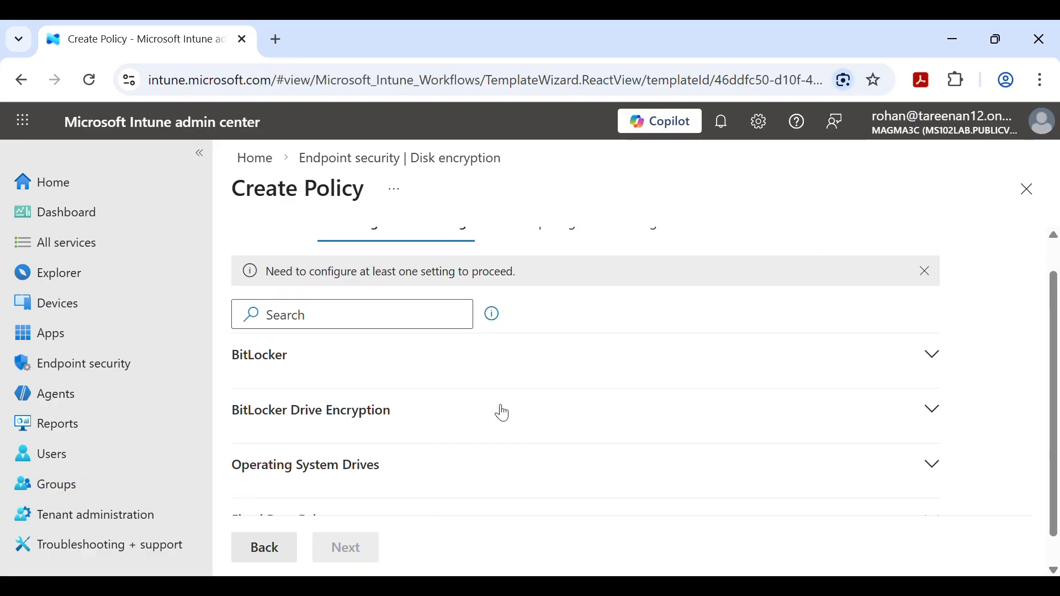
click(481, 348)
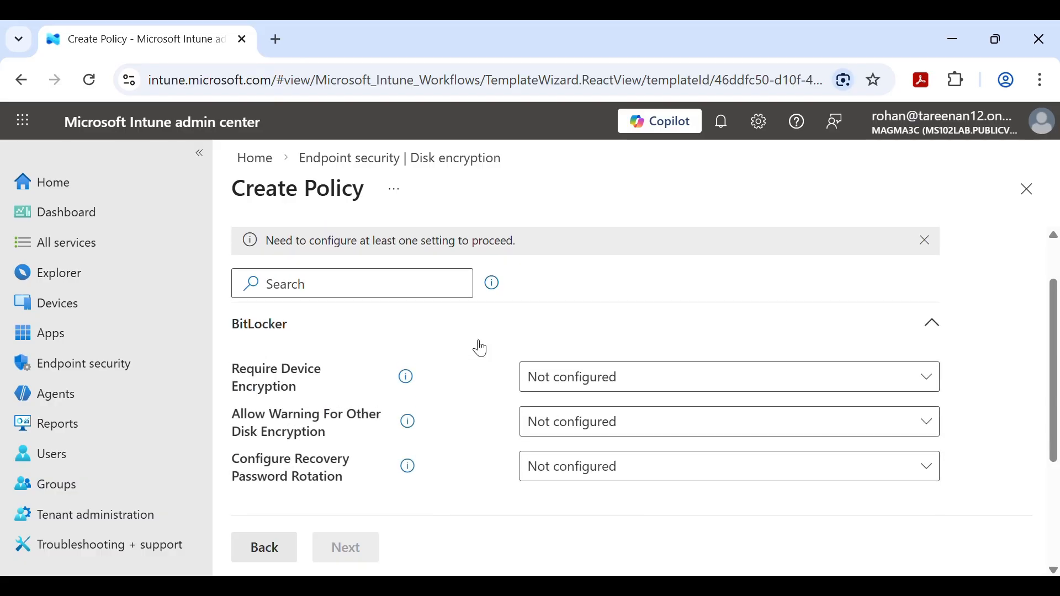
click(608, 377)
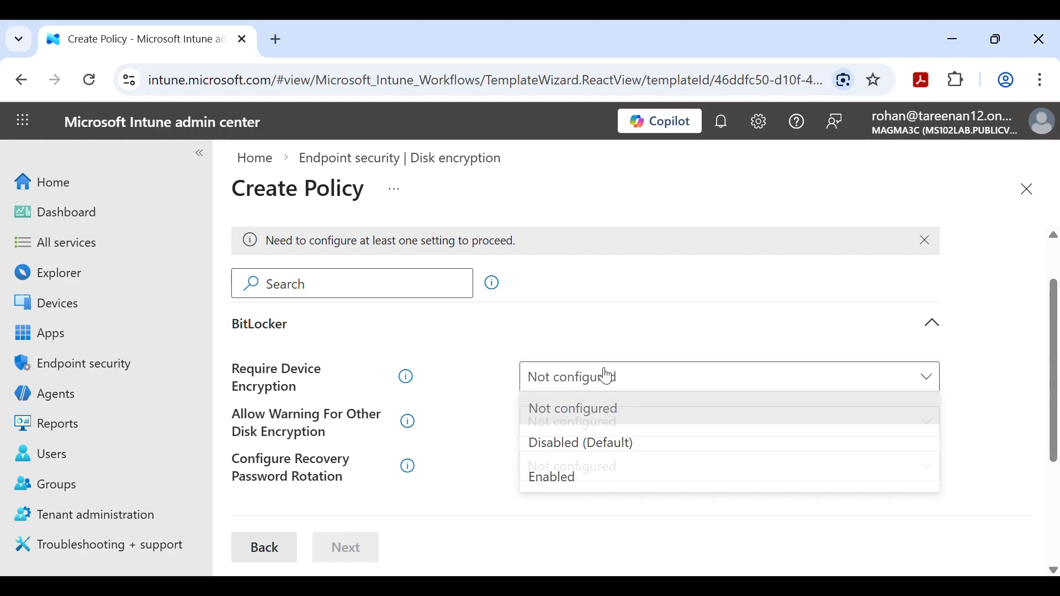
click(592, 479)
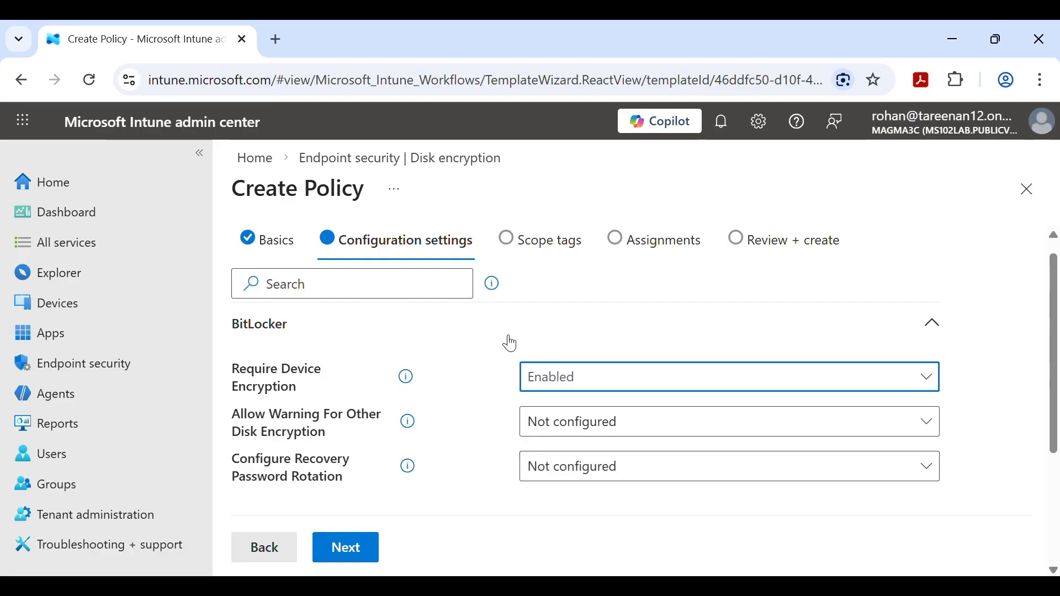
- Collapse the BitLocker group and expand the Operating System Drives settings
scroll(510, 343, down, 1)
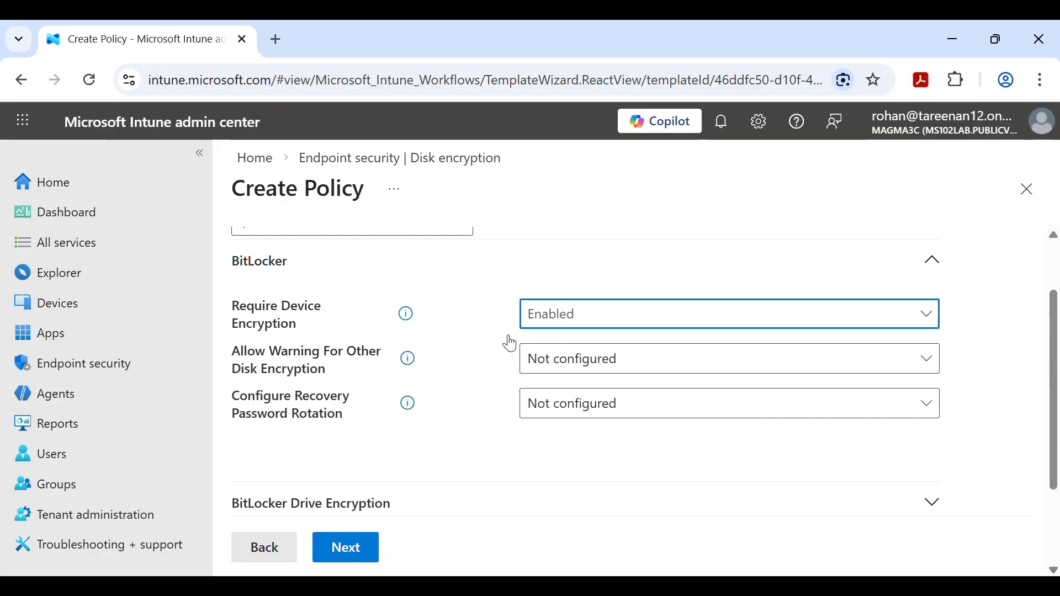
click(454, 260)
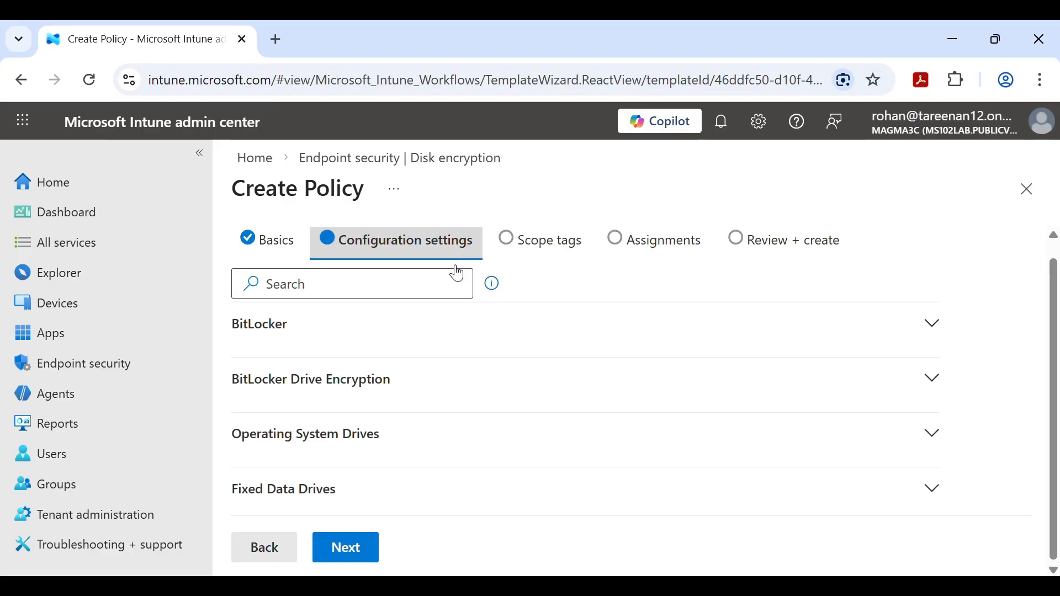
click(420, 440)
scroll(470, 380, down, 2)
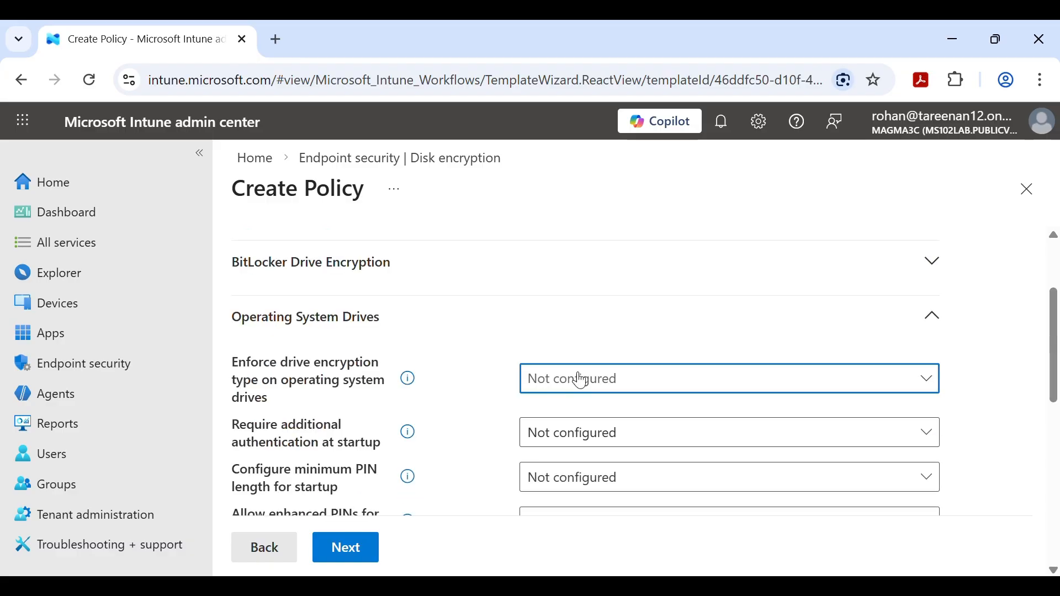
- Enable 'Enforce drive encryption type' and 'Require additional authentication at startup' for OS drives
click(599, 385)
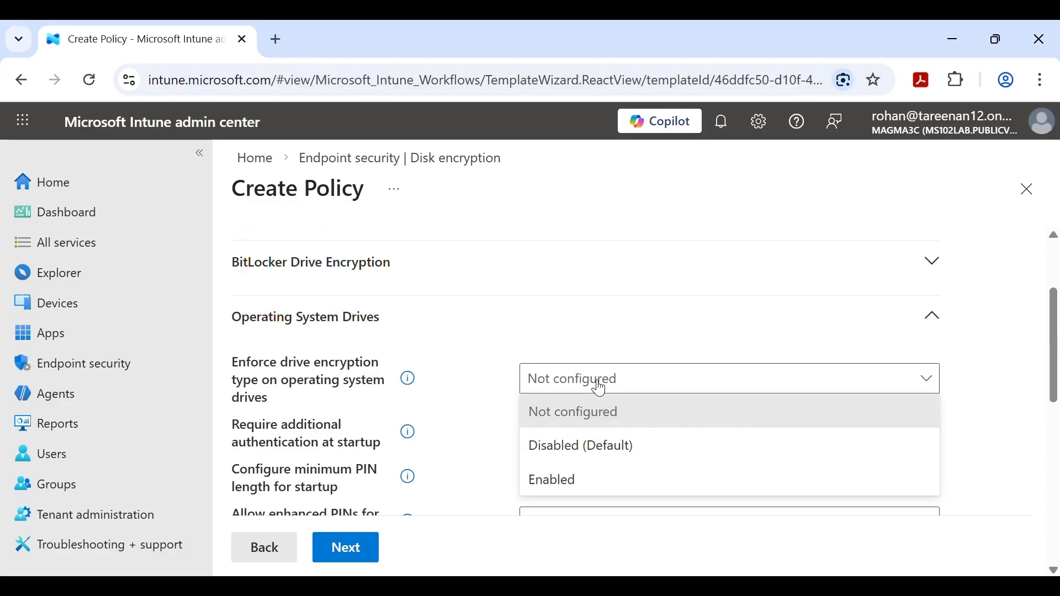
click(595, 481)
scroll(498, 415, down, 2)
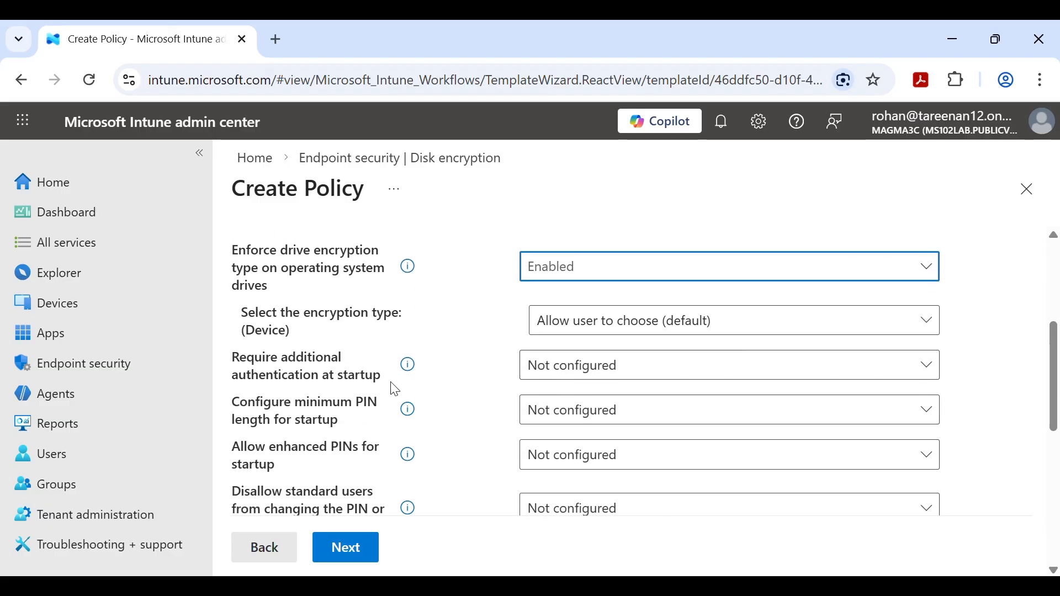
click(567, 374)
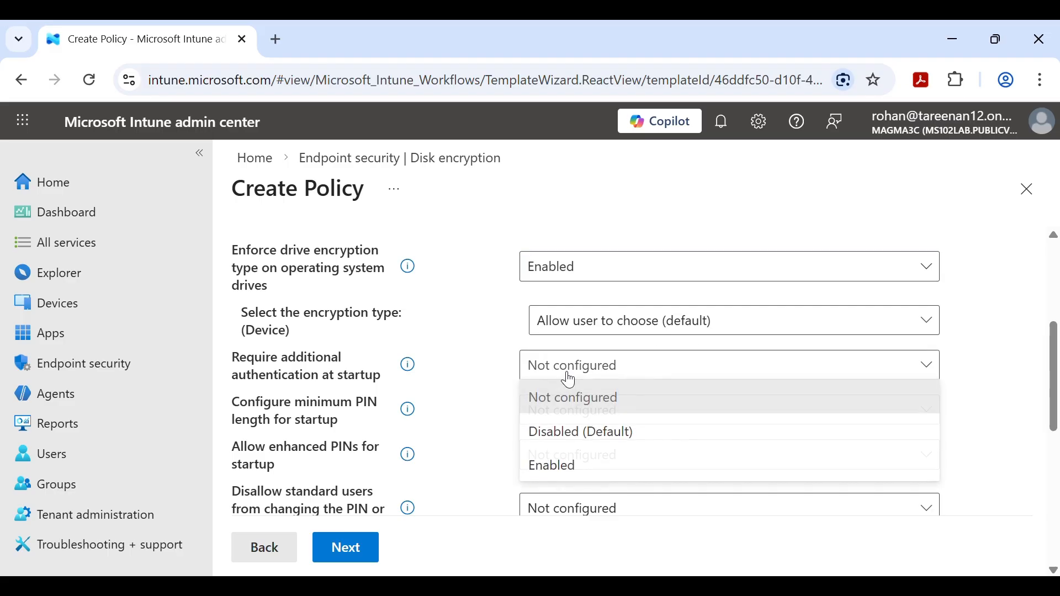
click(575, 482)
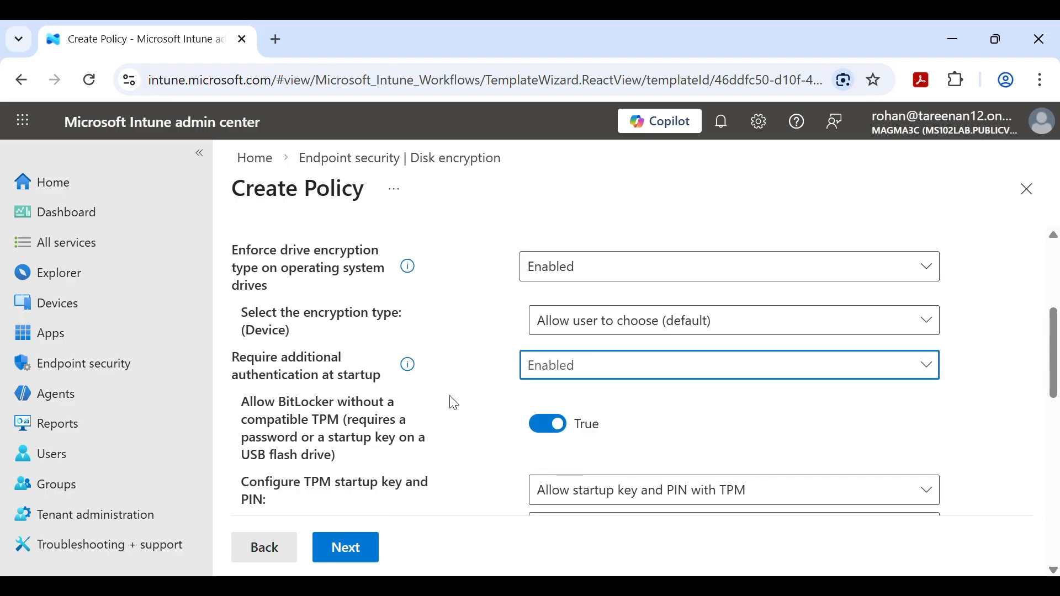
scroll(457, 404, down, 3)
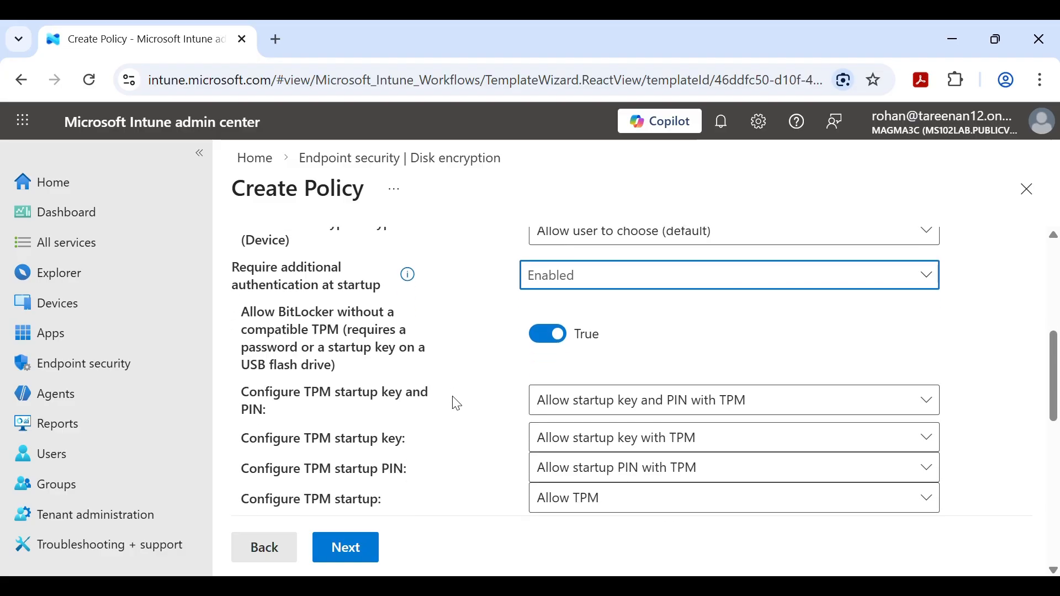
scroll(457, 404, down, 2)
scroll(457, 404, down, 2)
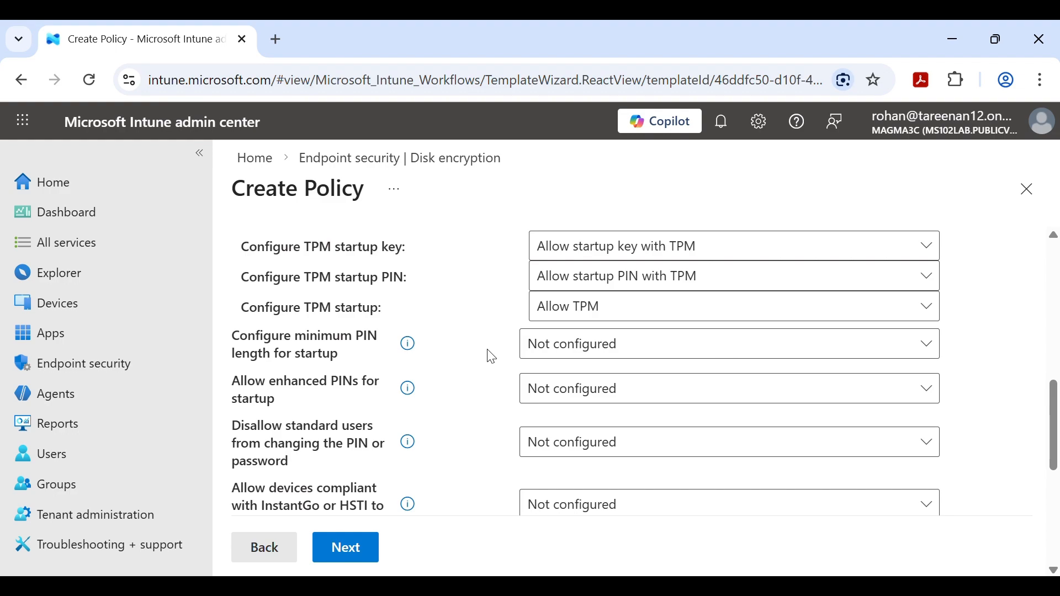
- Enable 'Configure minimum PIN length for startup', keeping Minimum characters at 6
click(557, 357)
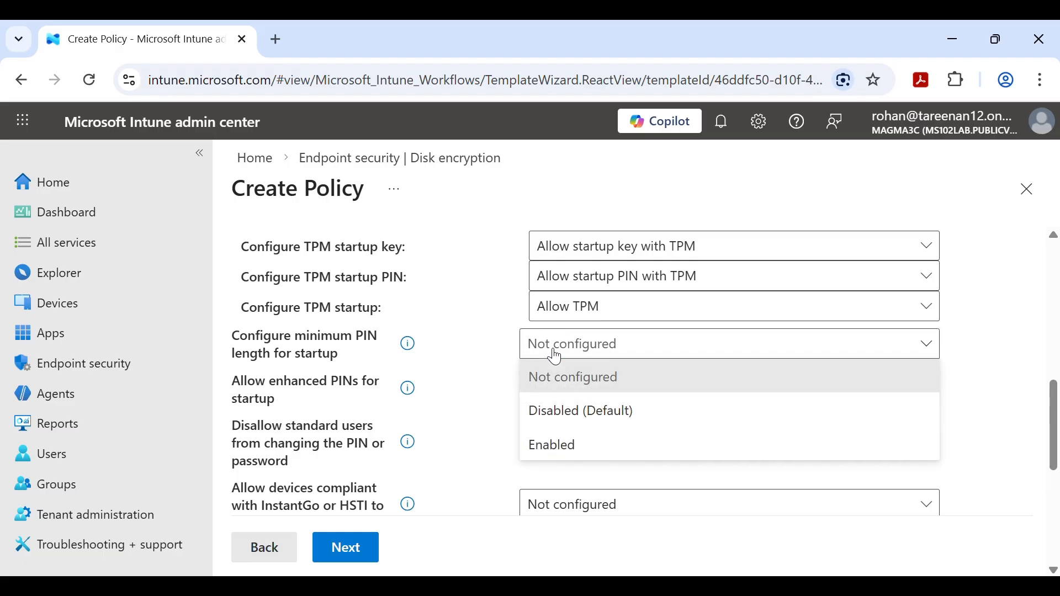
click(560, 443)
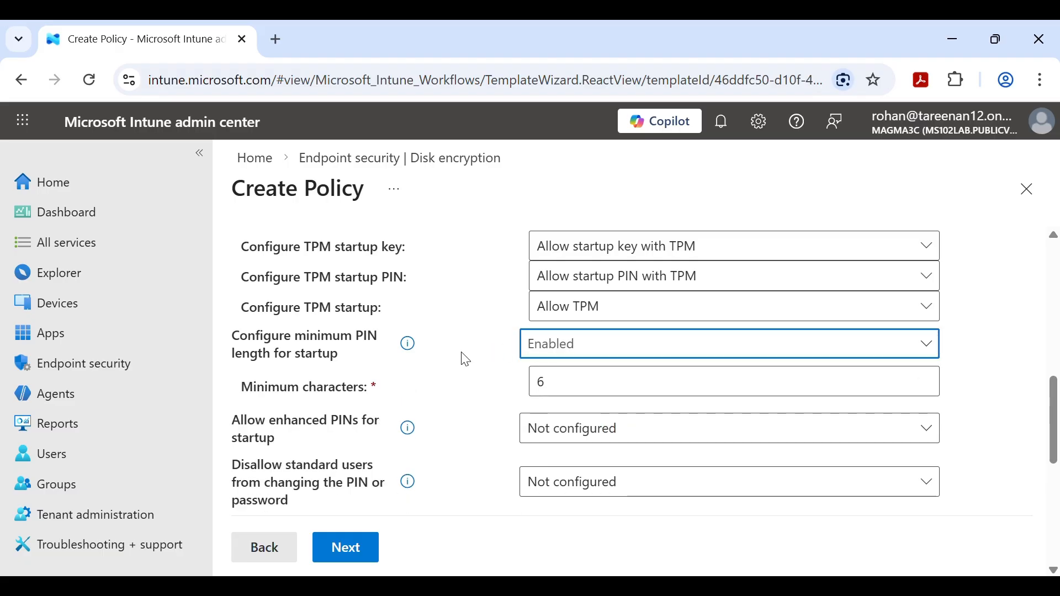
scroll(466, 359, down, 3)
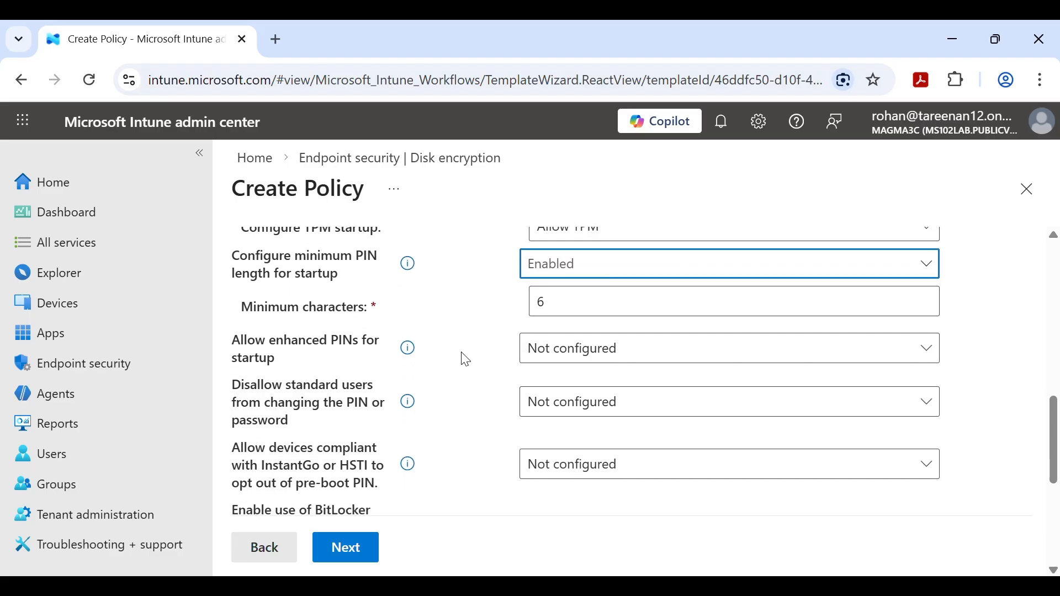
scroll(475, 419, up, 5)
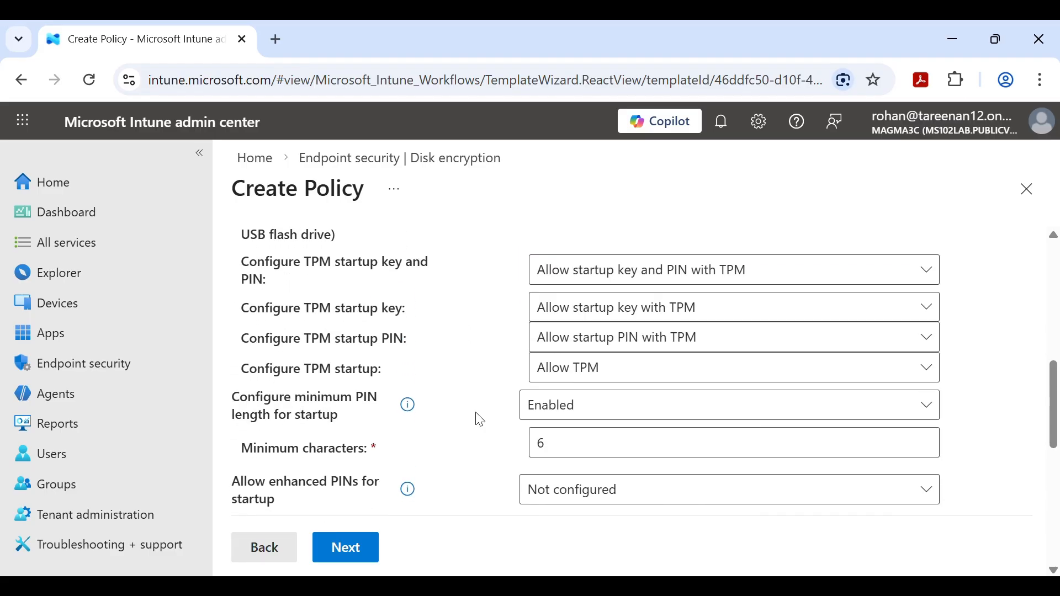
scroll(480, 419, down, 5)
scroll(480, 420, down, 9)
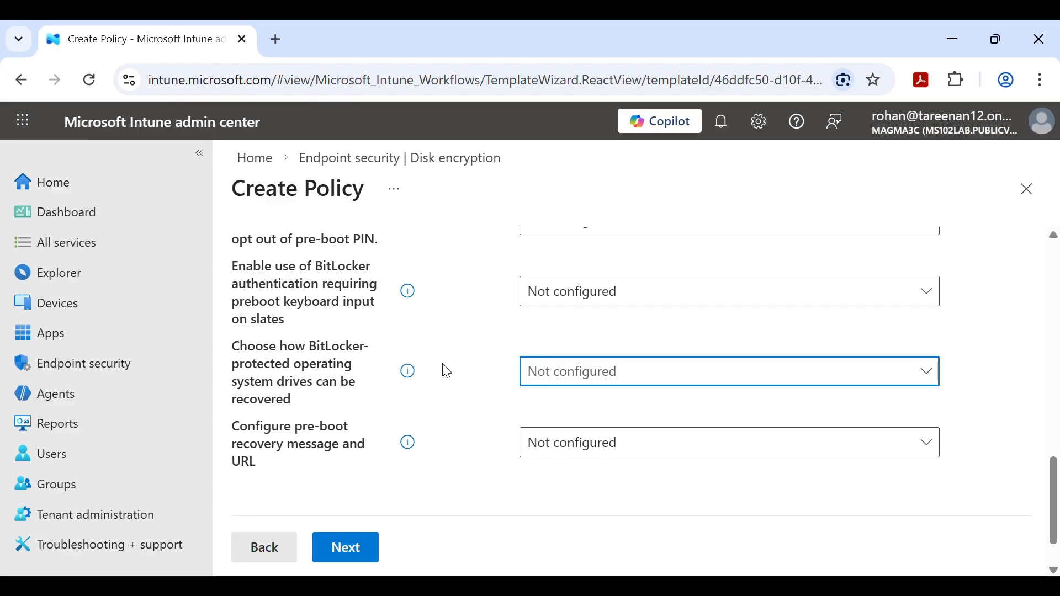
- Enable 'Choose how BitLocker-protected OS drives can be recovered'
click(561, 366)
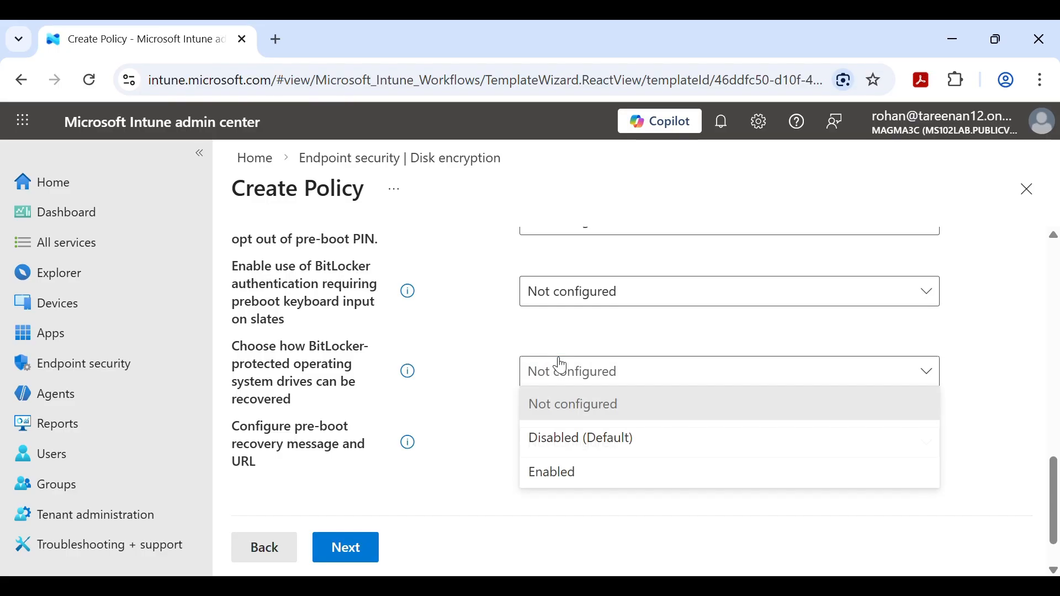
click(587, 474)
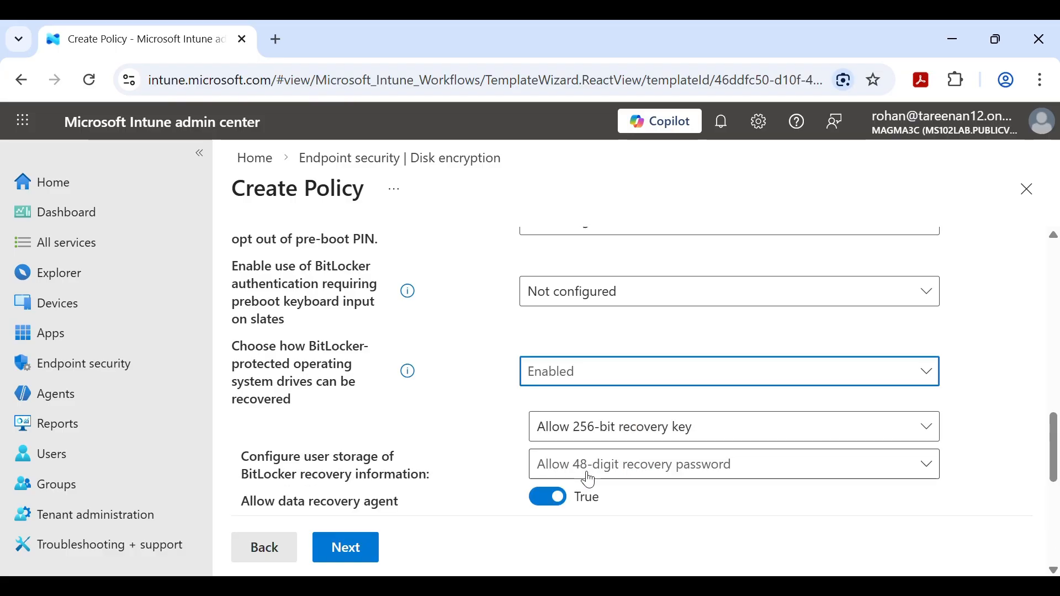
scroll(589, 480, down, 2)
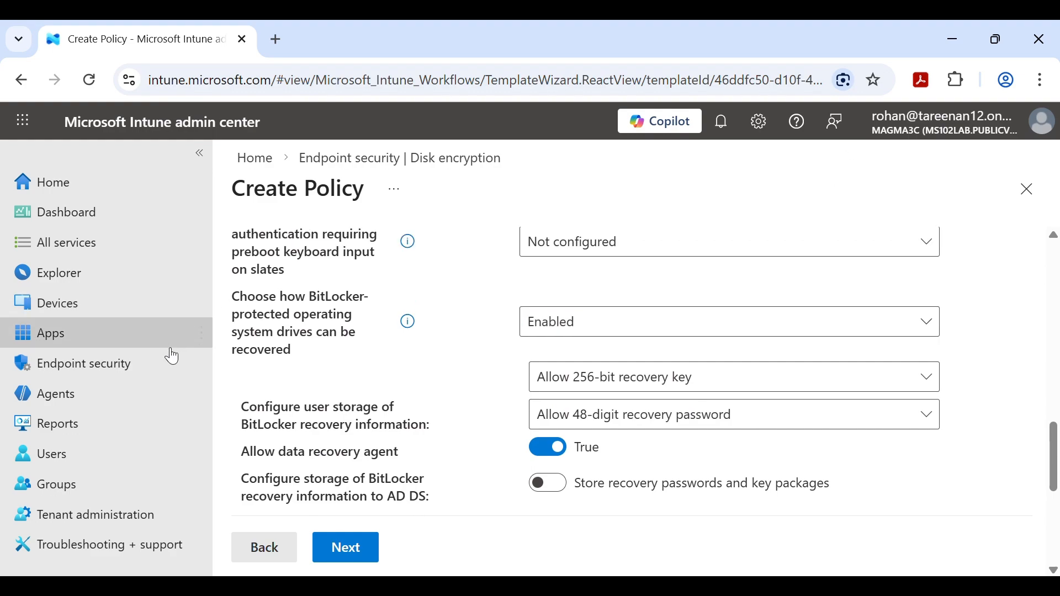
scroll(420, 431, down, 3)
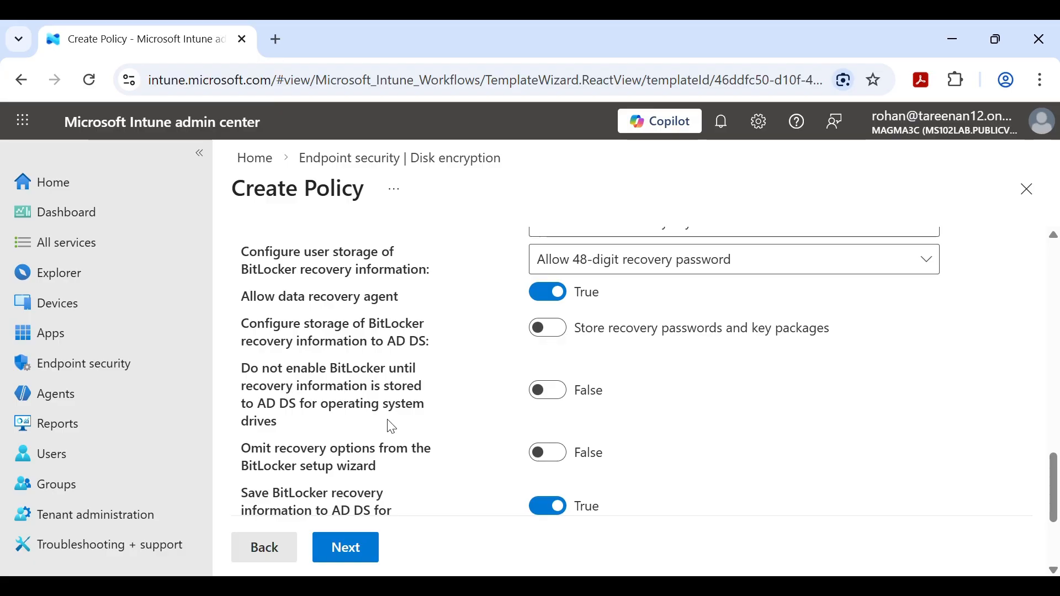
- Turn on storing recovery info in AD DS before encrypting and omitting recovery options from setup
click(554, 396)
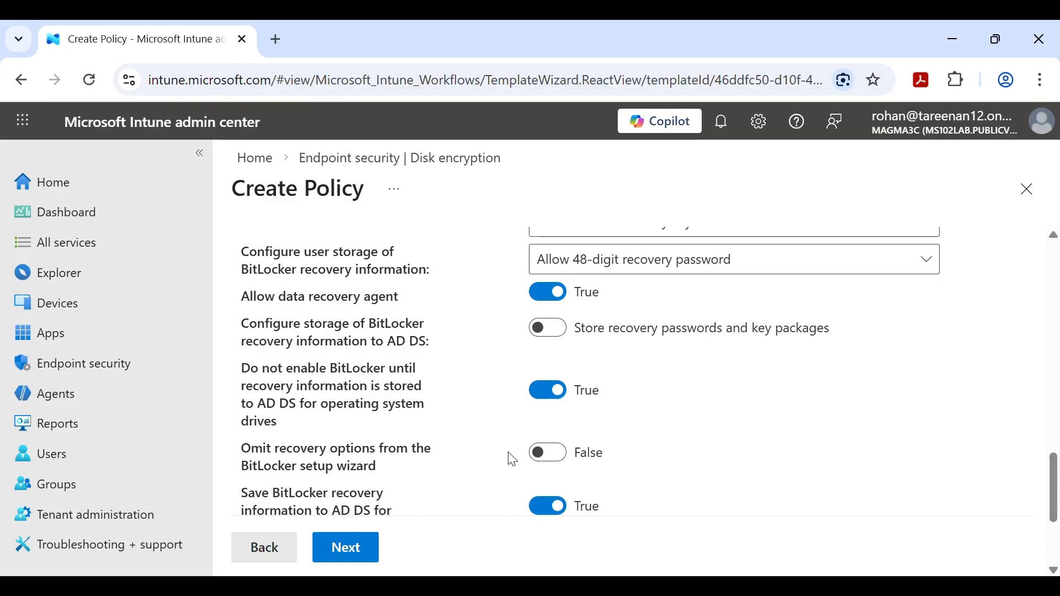
click(560, 459)
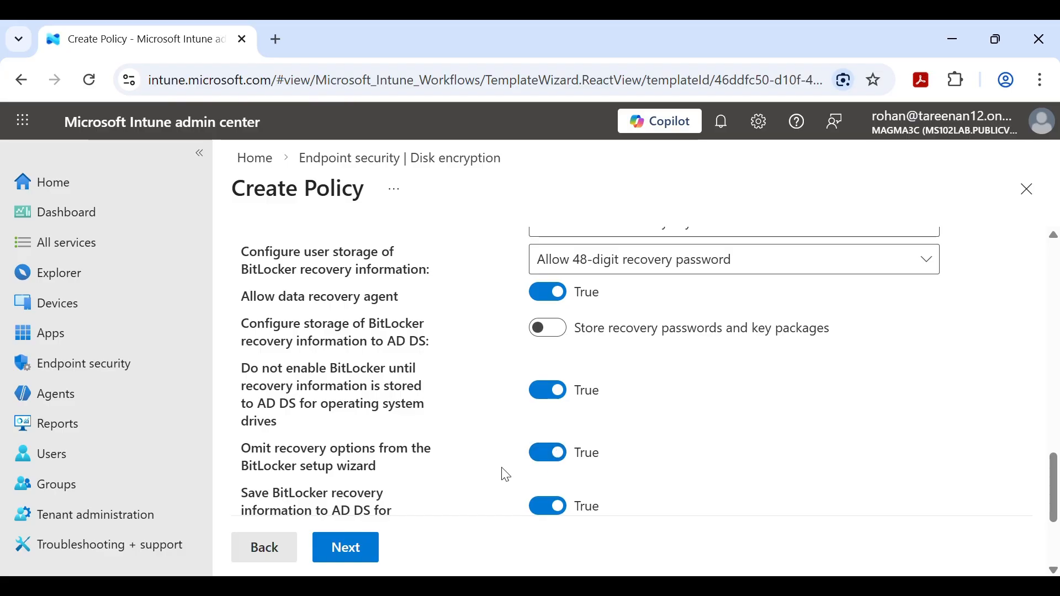
scroll(500, 476, down, 2)
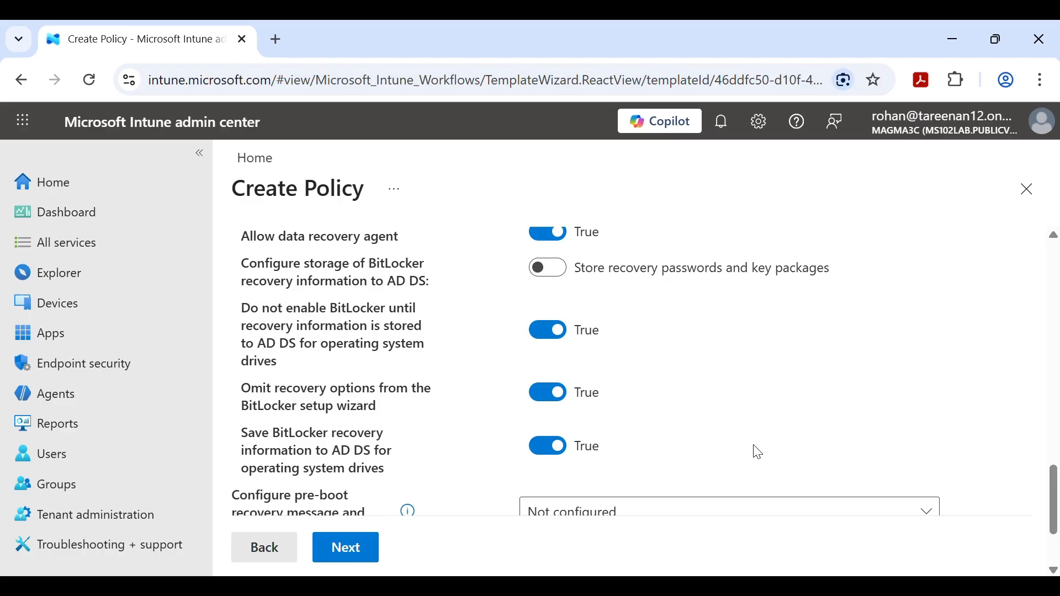
scroll(756, 452, down, 1)
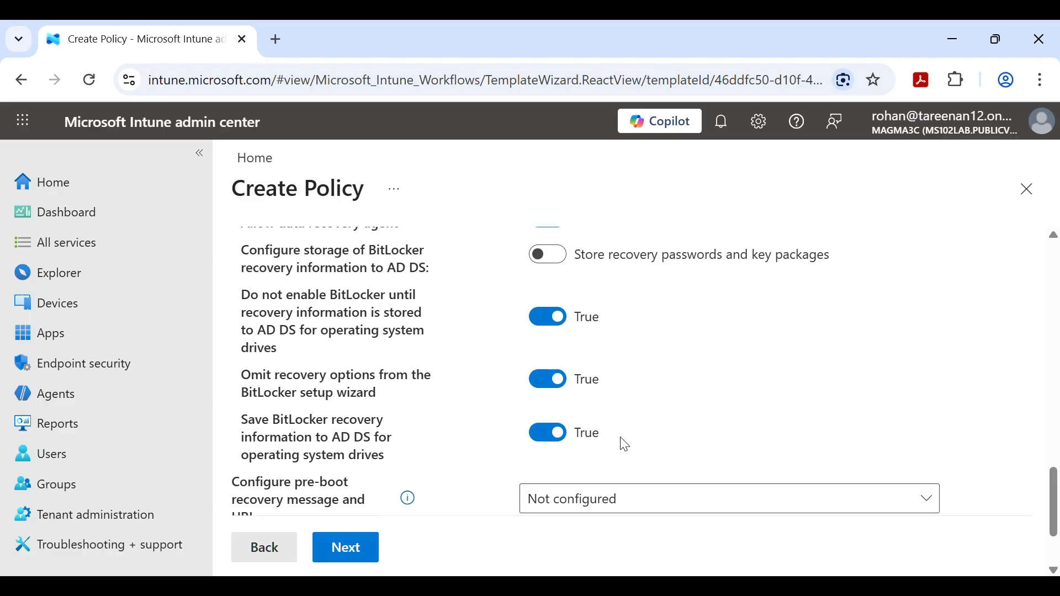
- Keep the default scope tag, assign the policy to All devices, and save it
scroll(740, 431, down, 2)
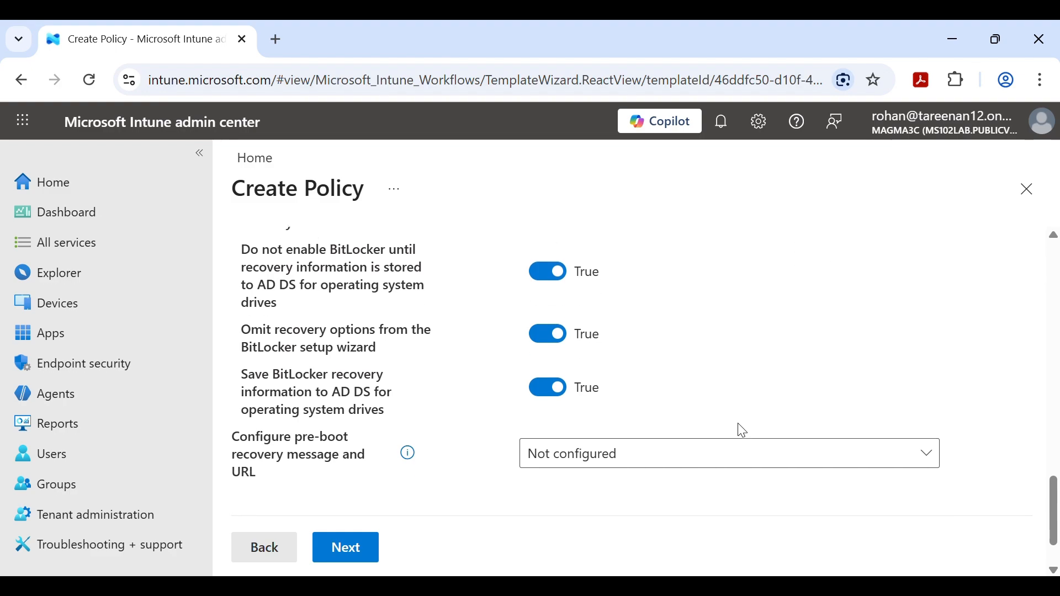
click(343, 549)
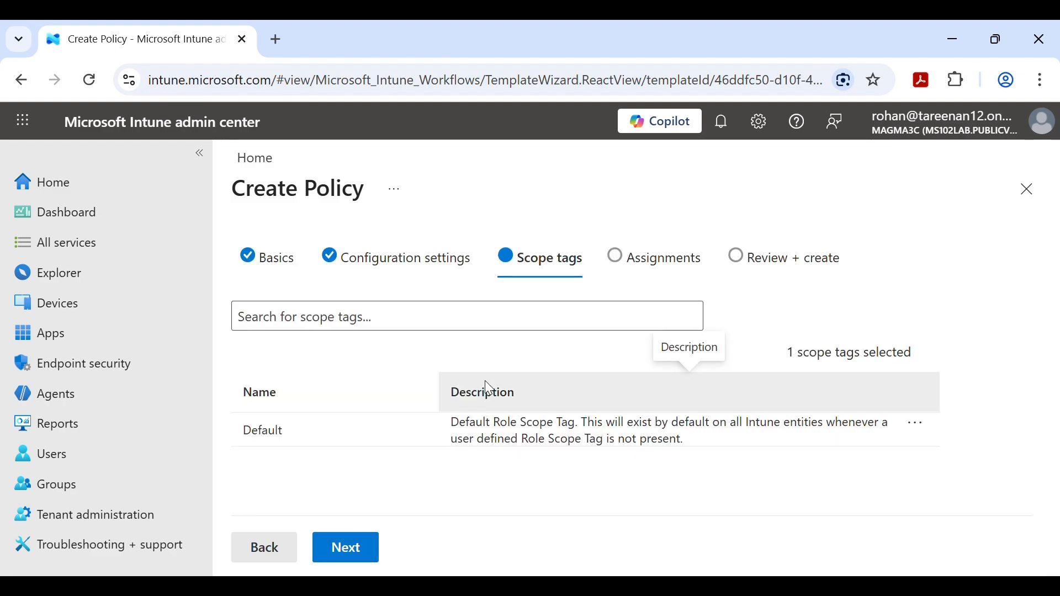
click(377, 552)
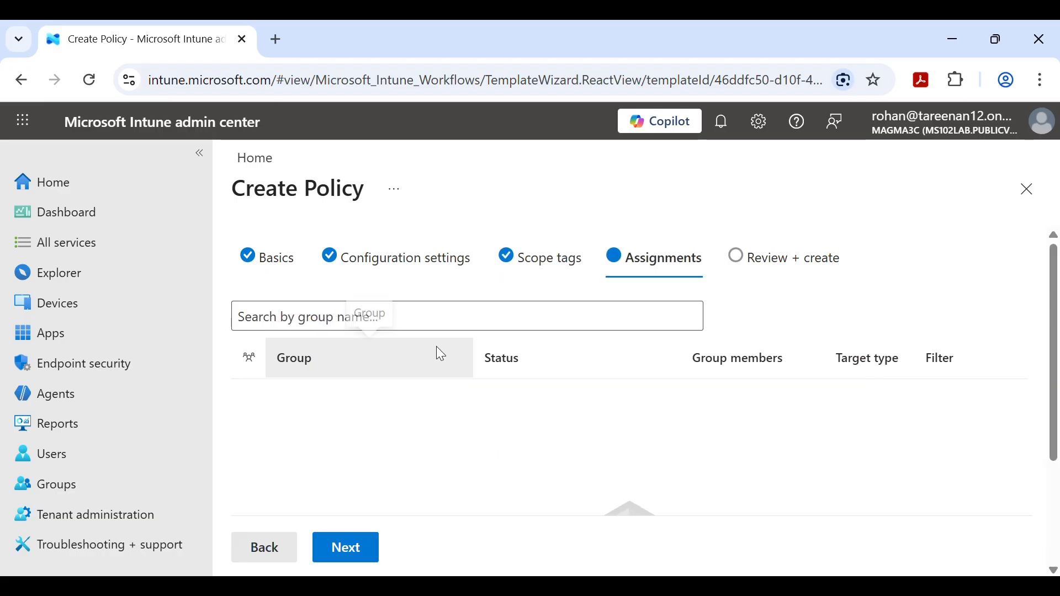
click(434, 315)
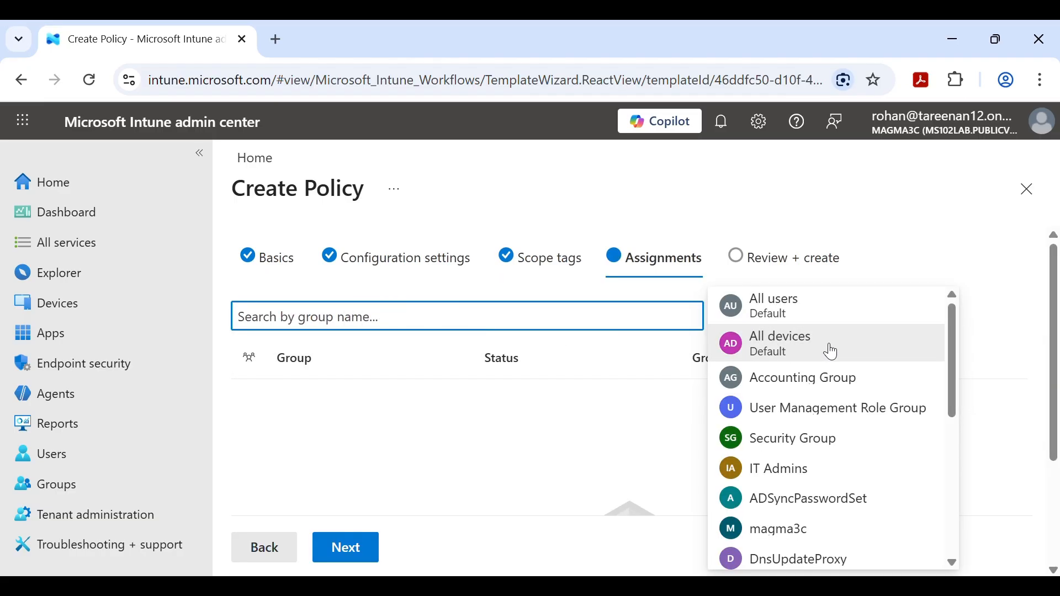
click(831, 351)
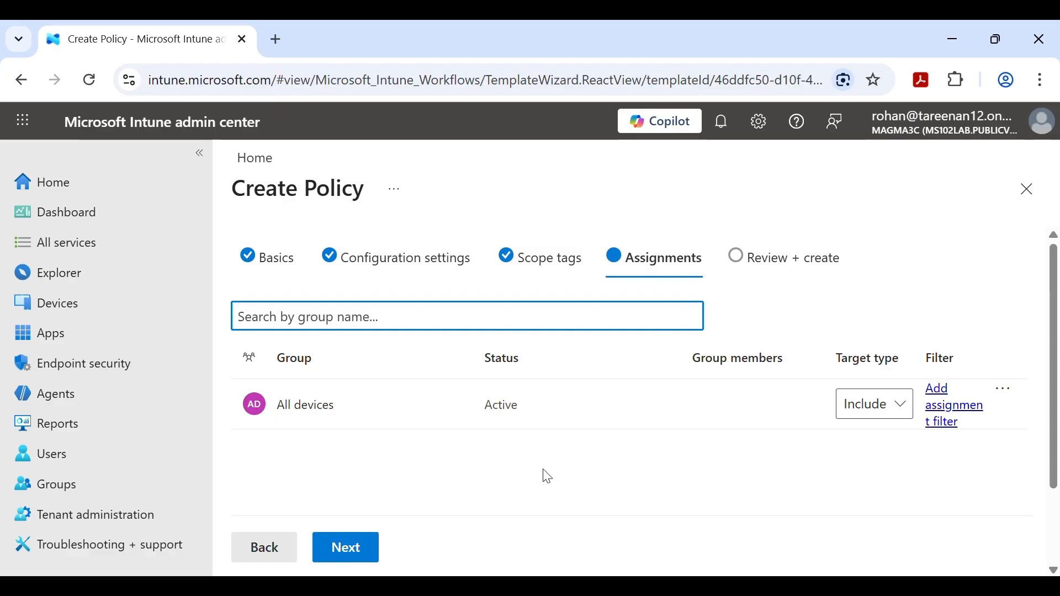
click(346, 549)
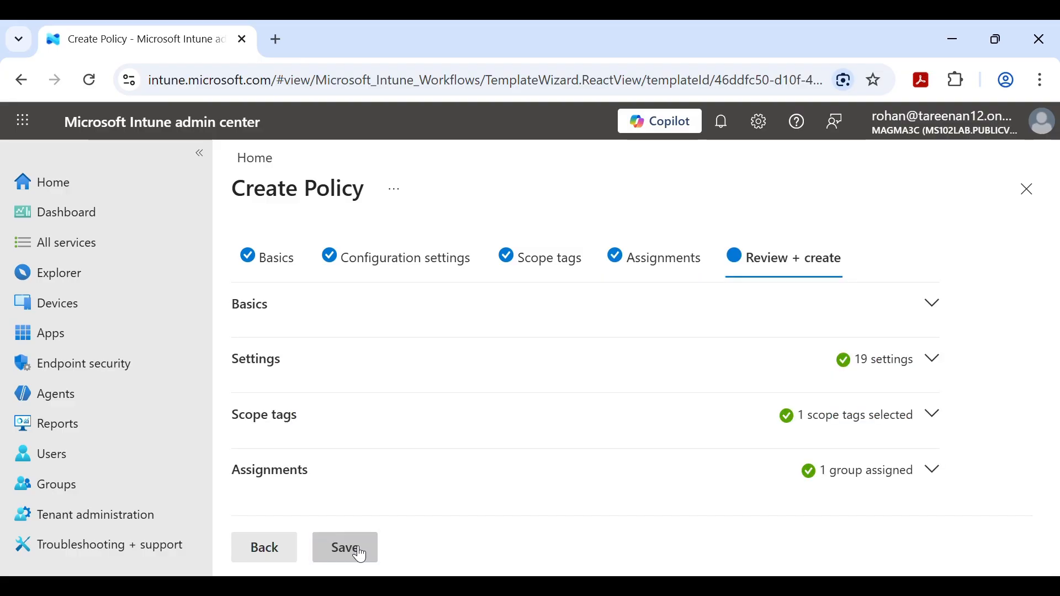
click(360, 551)
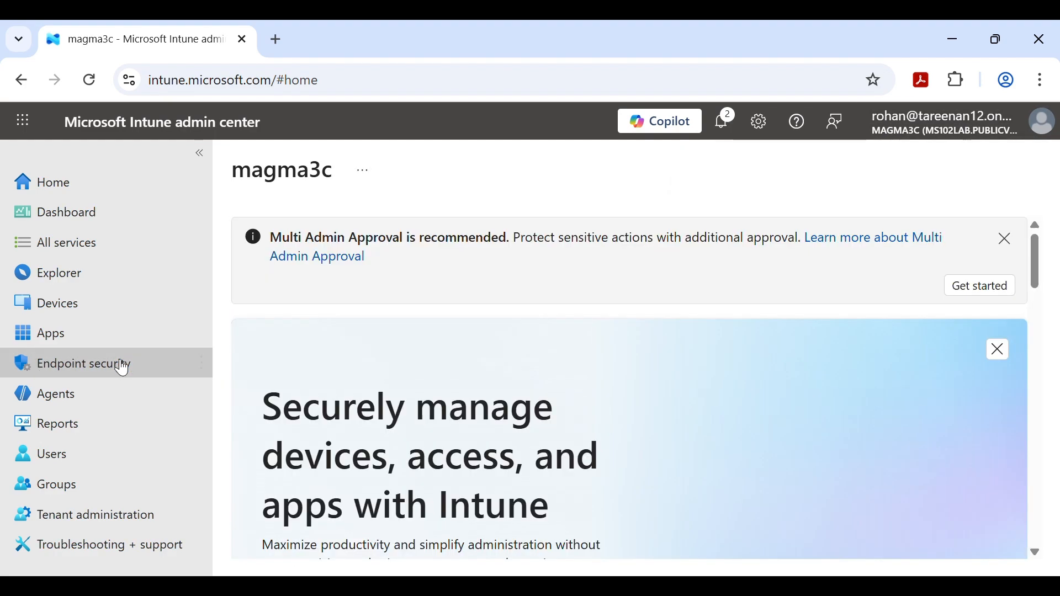
- View the Endpoint security Disk encryption list showing the assigned ITchampion bitlocker policy
click(123, 367)
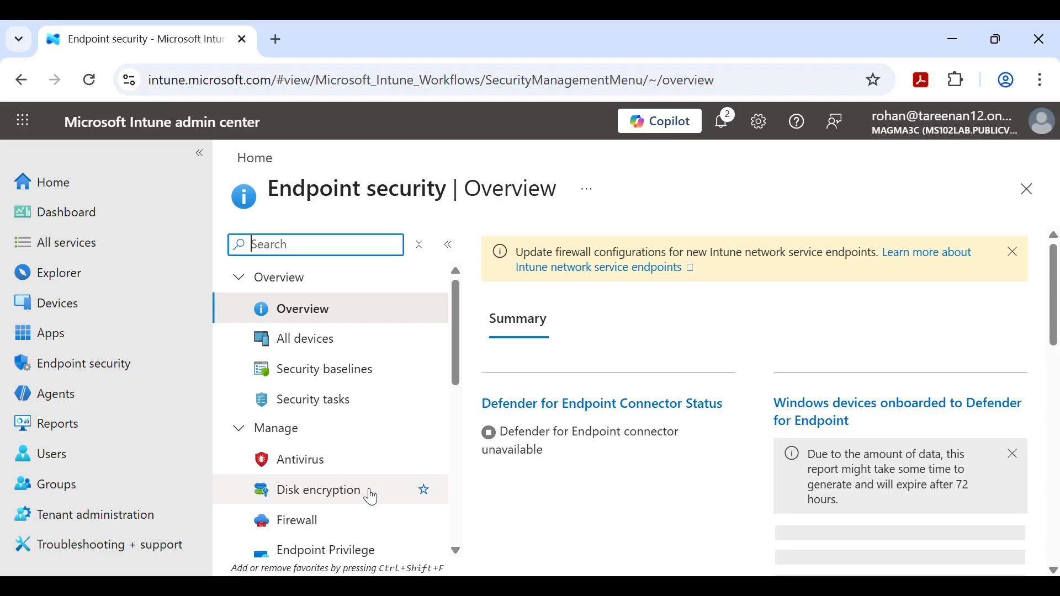
click(372, 497)
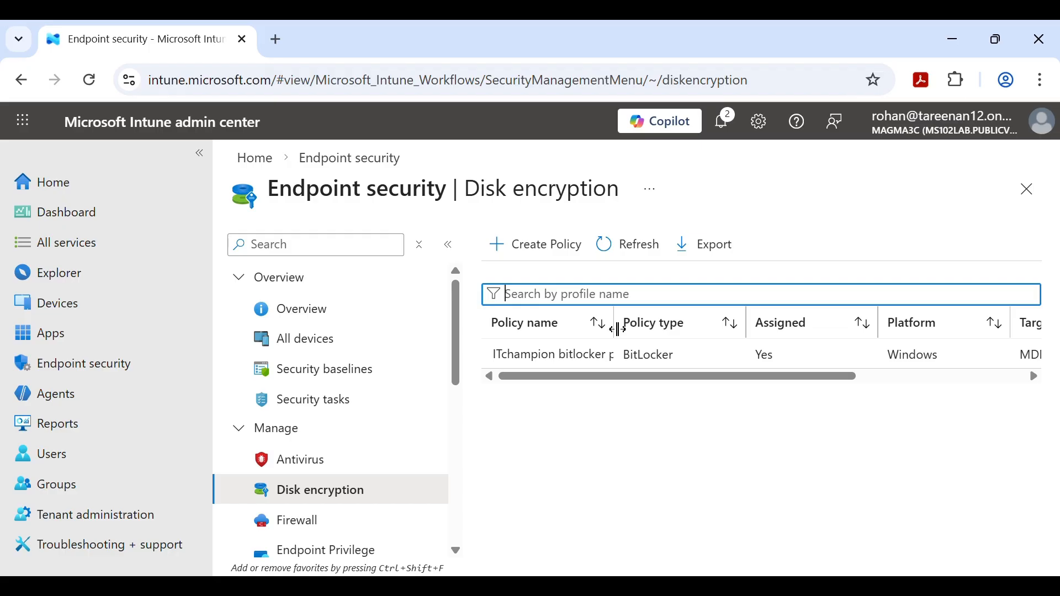
click(711, 472)
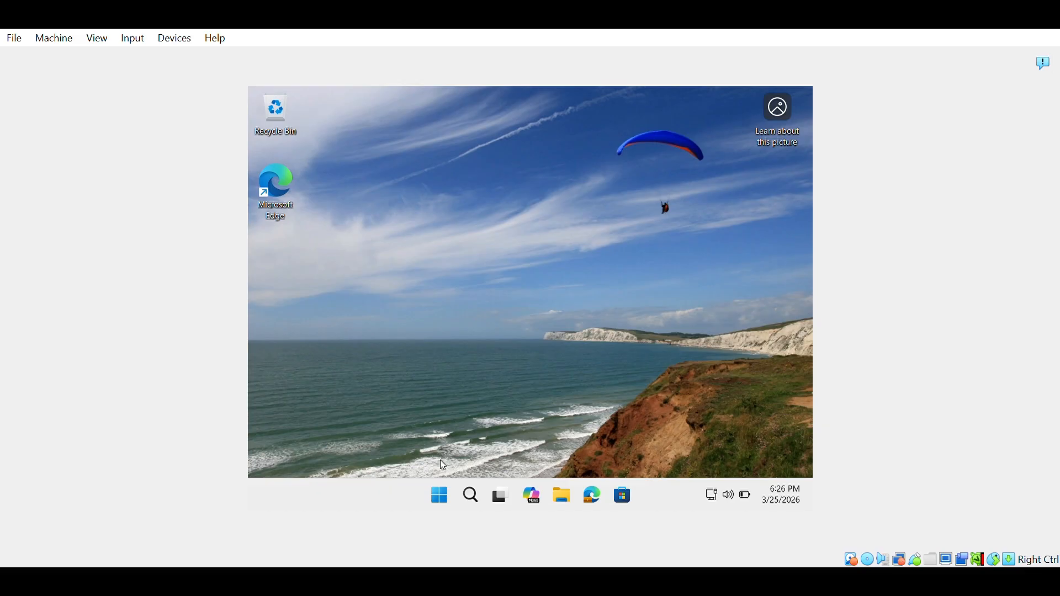
- Open Windows Settings at Accounts > Access work or school
right_click(440, 503)
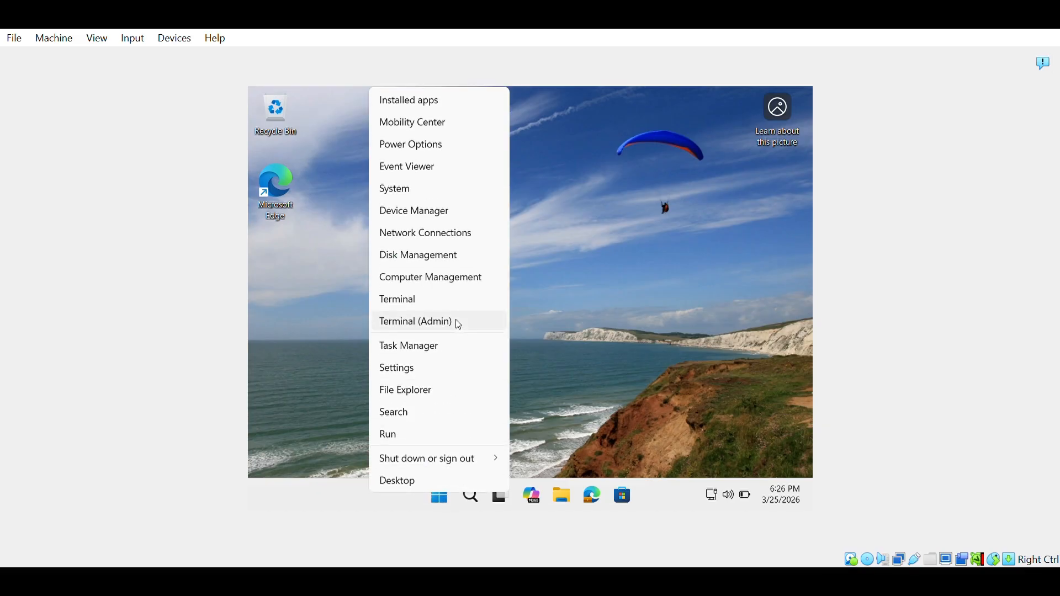
click(448, 371)
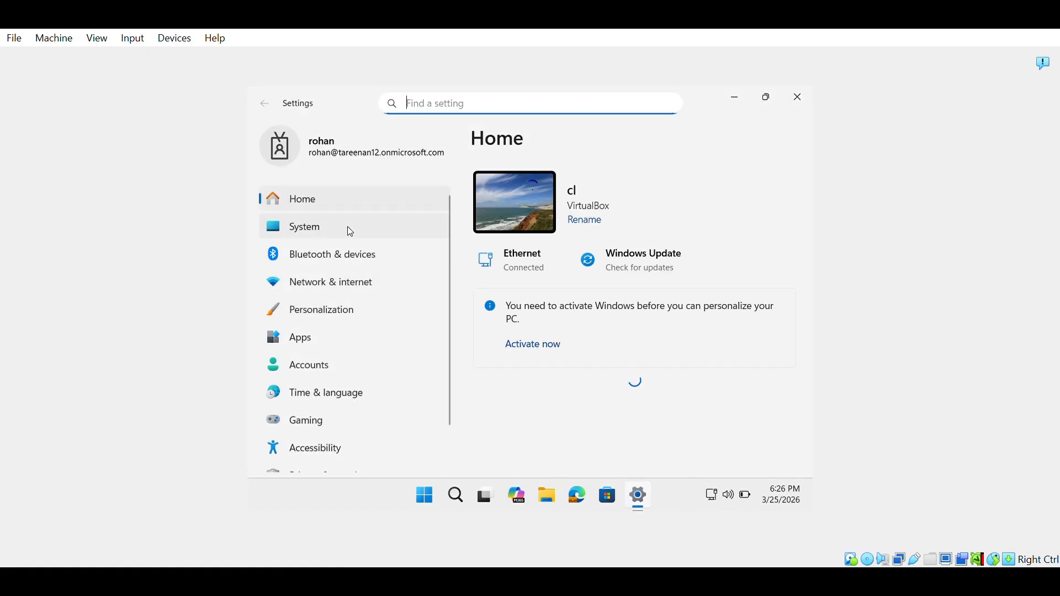
click(364, 374)
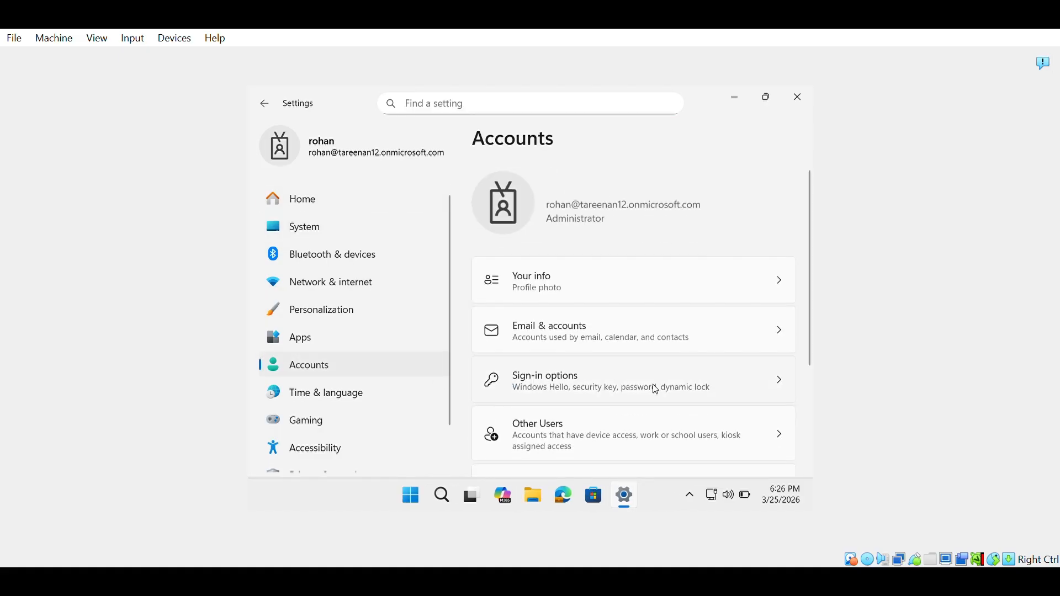
scroll(655, 390, down, 3)
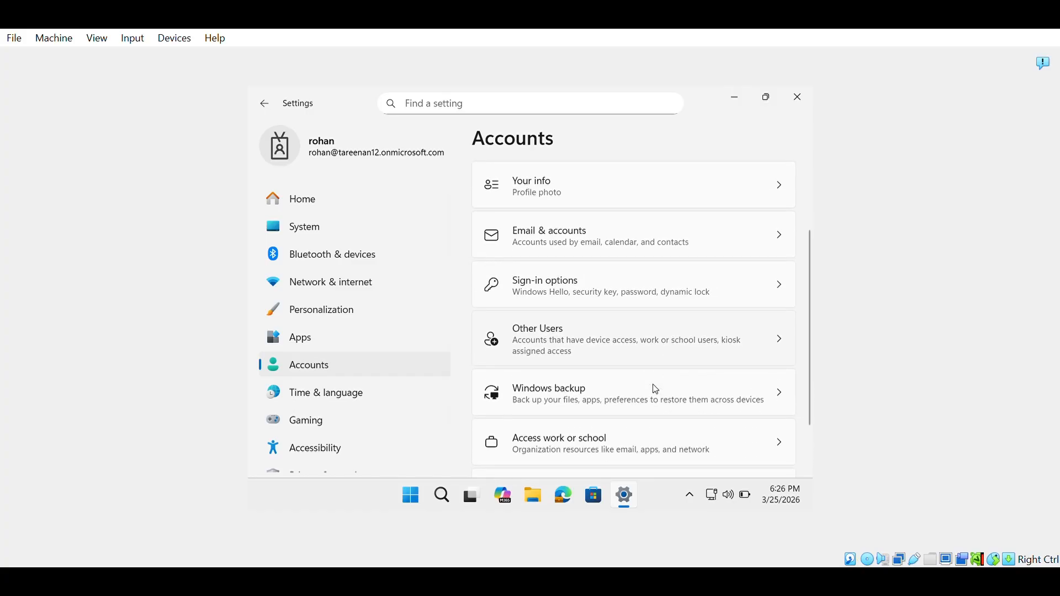
click(631, 457)
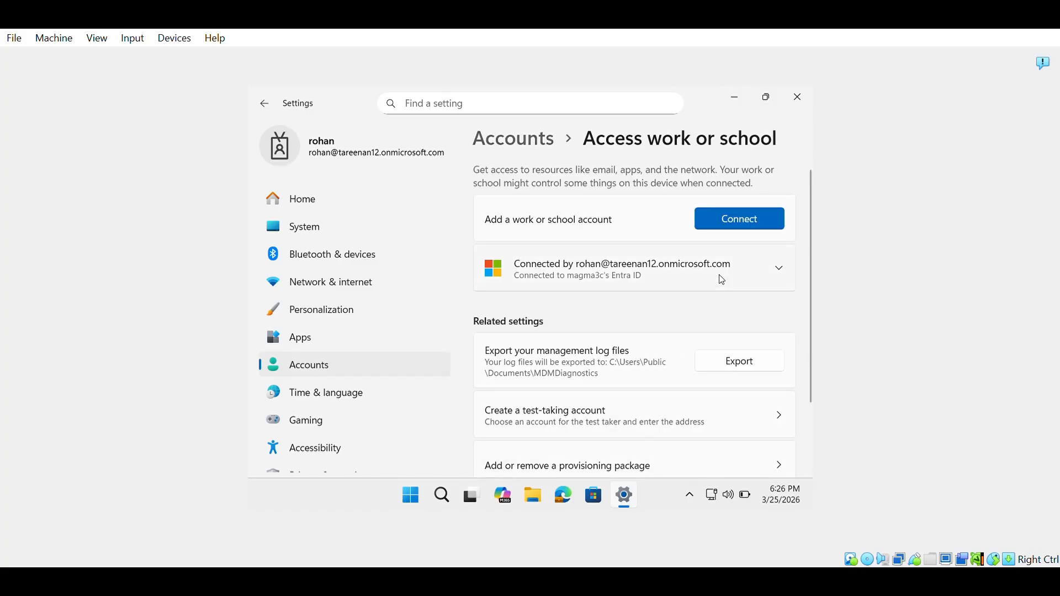
- Open the connected work account's Info page and run a Sync with the management service
click(736, 268)
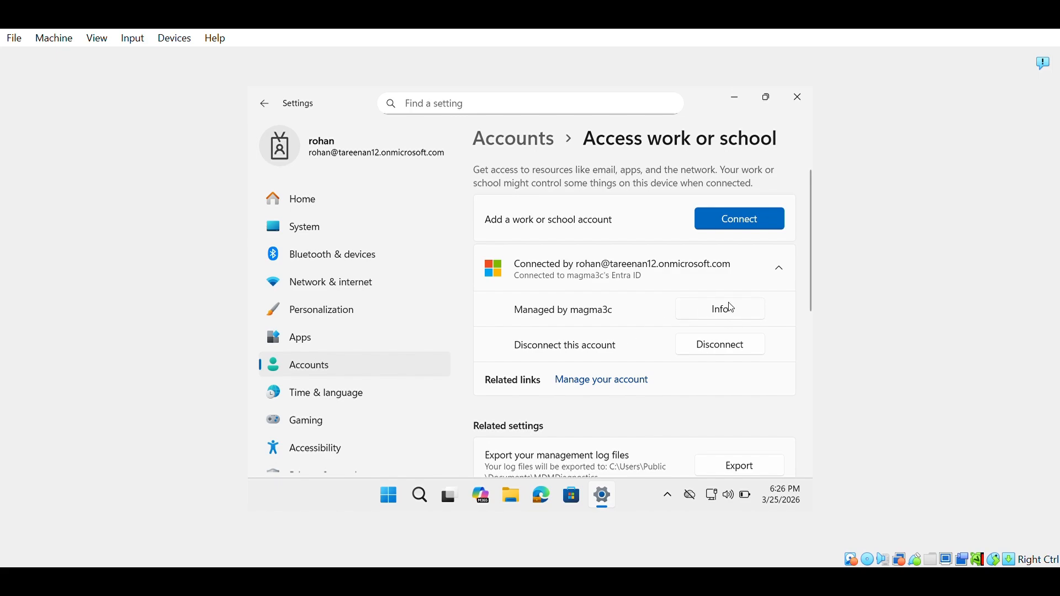
click(730, 319)
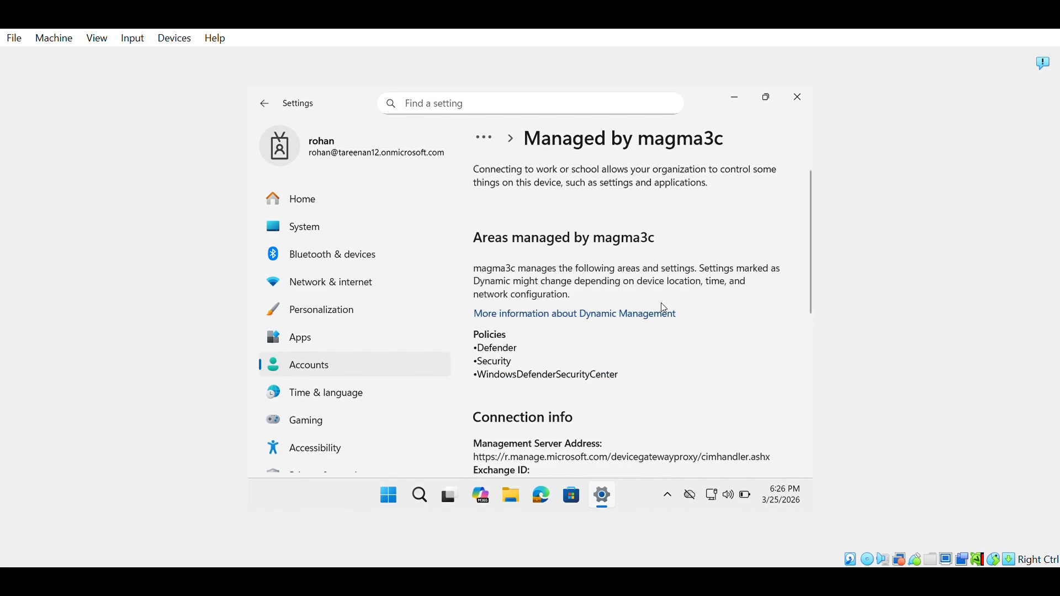
scroll(648, 321, down, 2)
scroll(649, 321, down, 2)
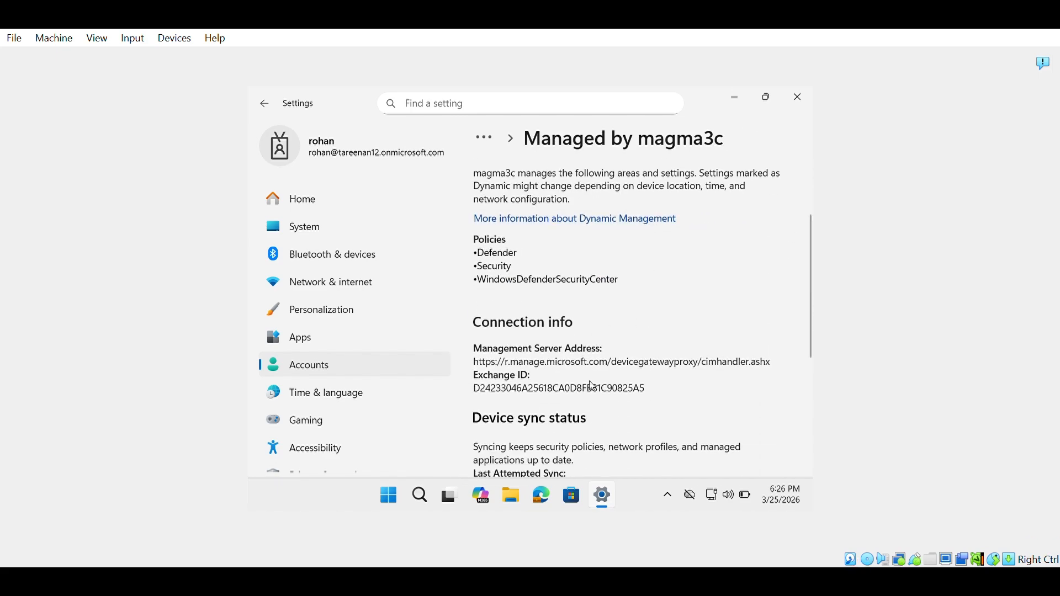
scroll(623, 434, down, 4)
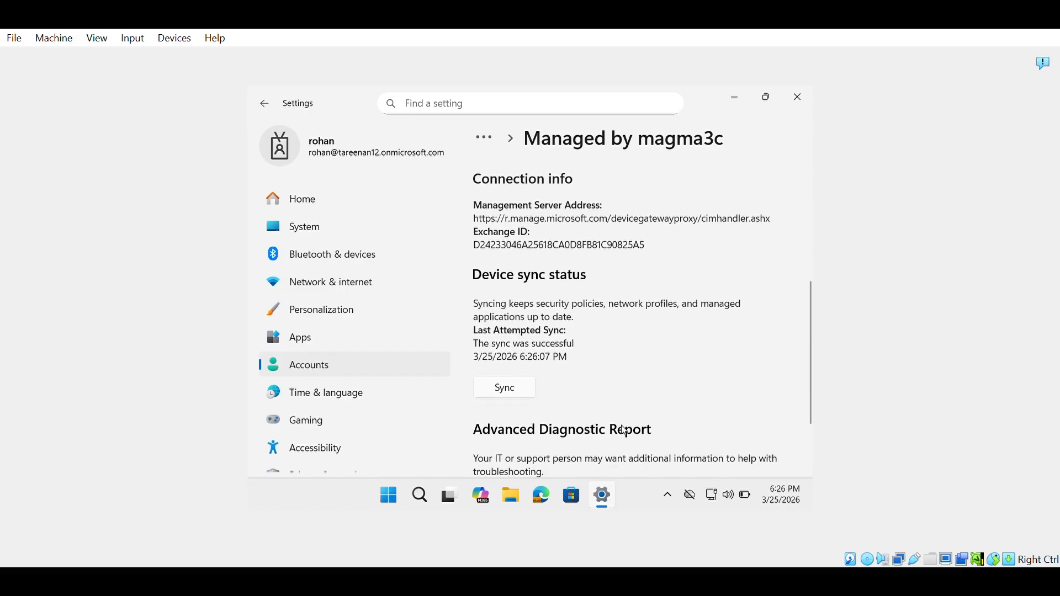
click(514, 391)
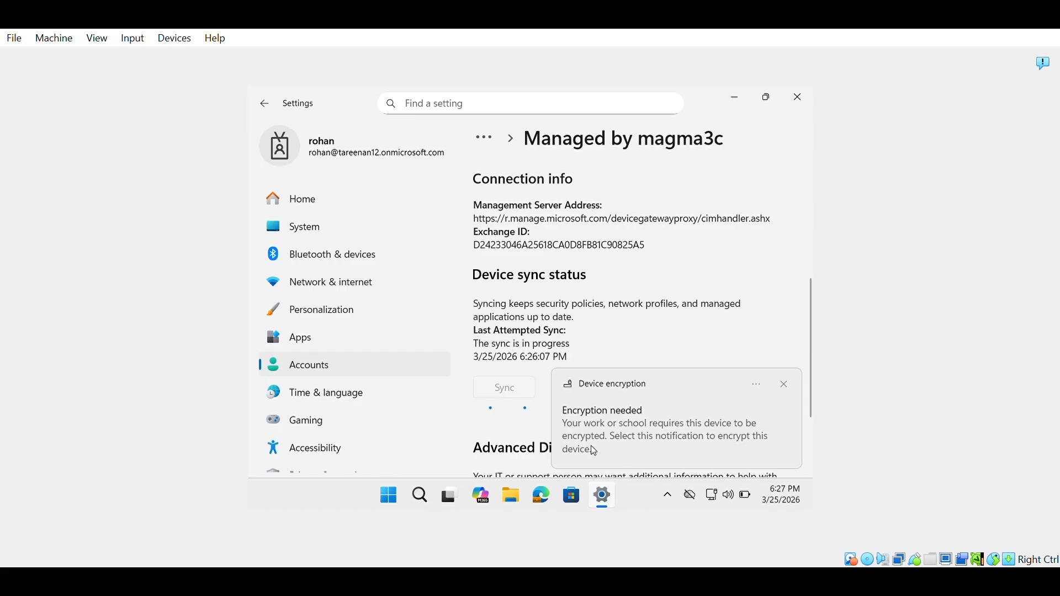
- Accept the Device encryption notice, confirming no other disk encryption software is installed
click(635, 453)
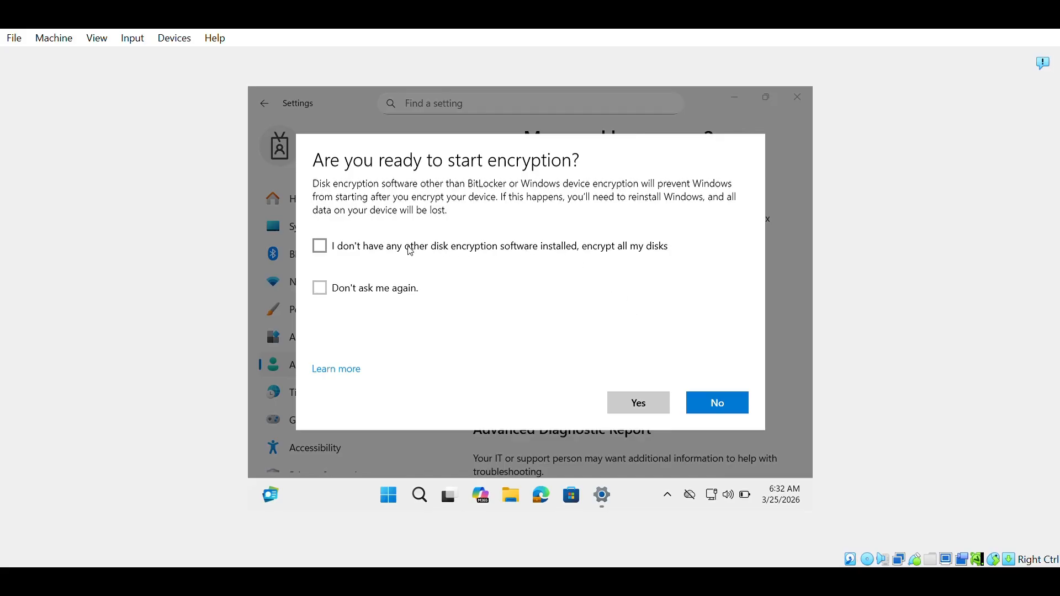
click(325, 251)
click(641, 408)
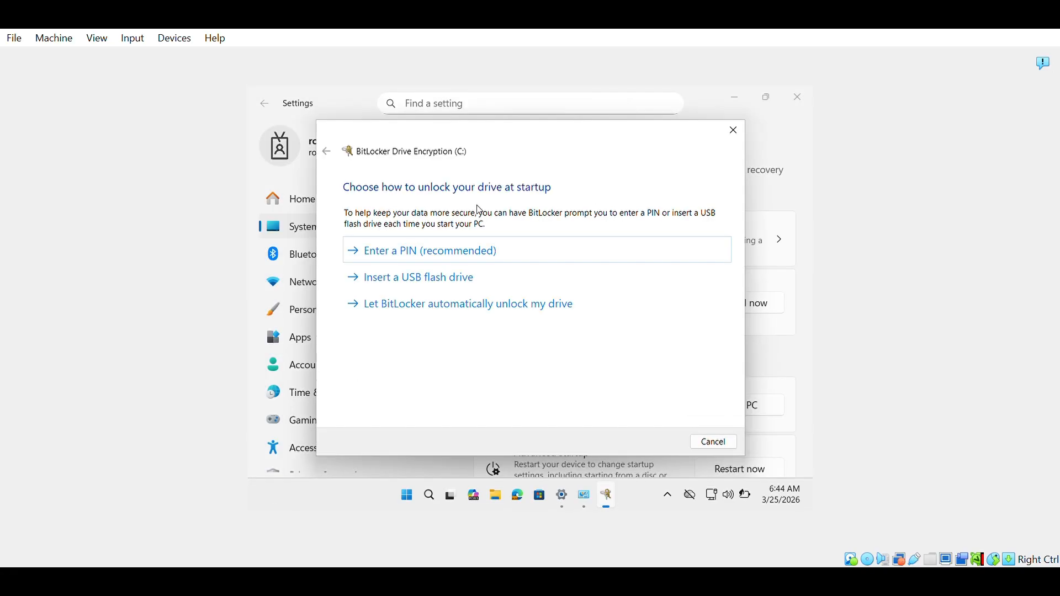
- Choose PIN unlock for drive C: and set a startup PIN, re-entering it after a mismatched confirmation
click(448, 261)
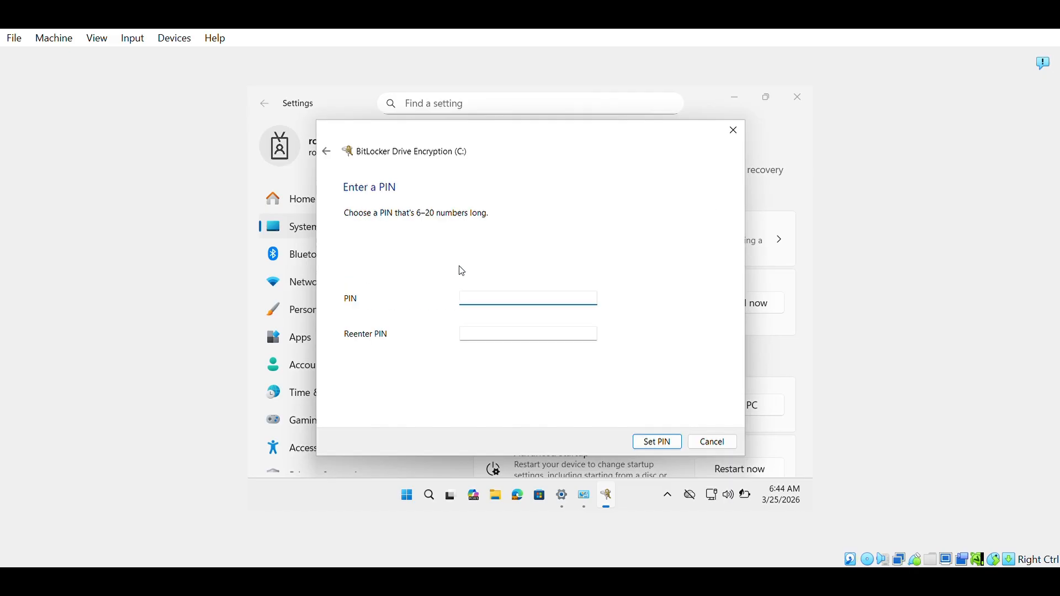
text(123)
key(Tab)
text(12345)
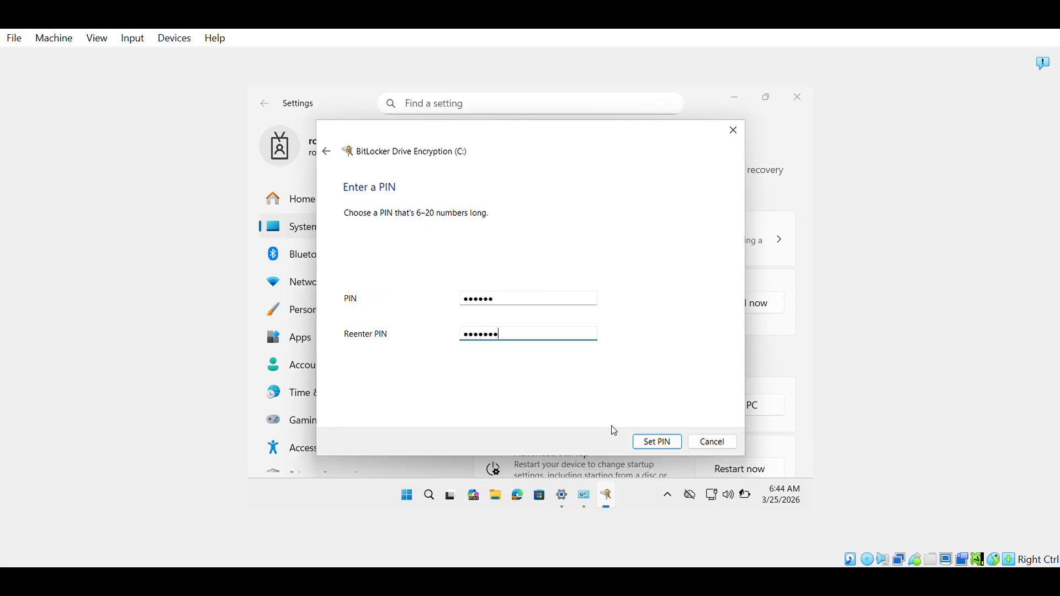
click(648, 443)
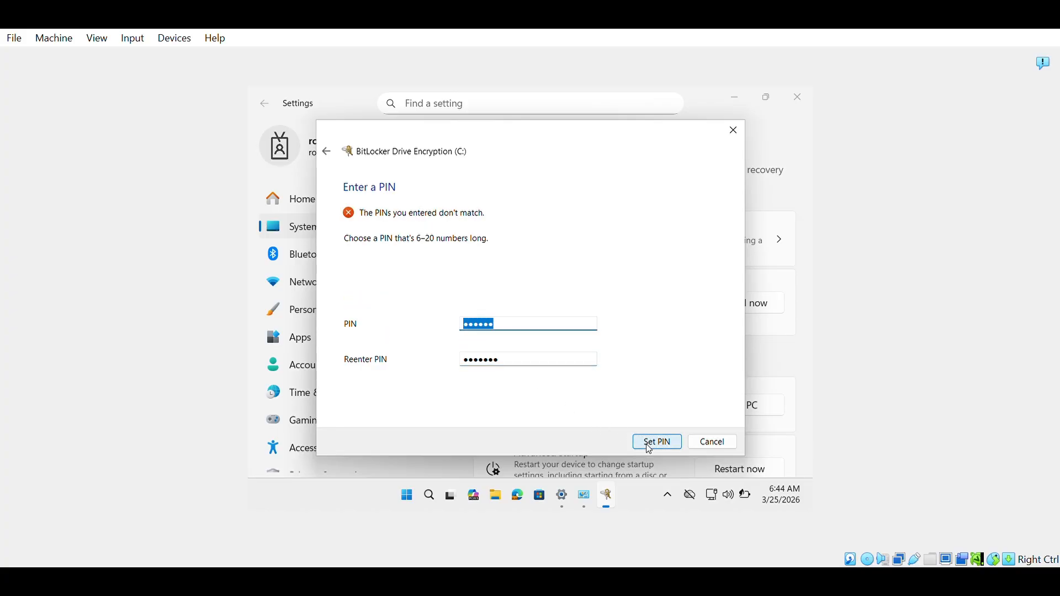
text(12)
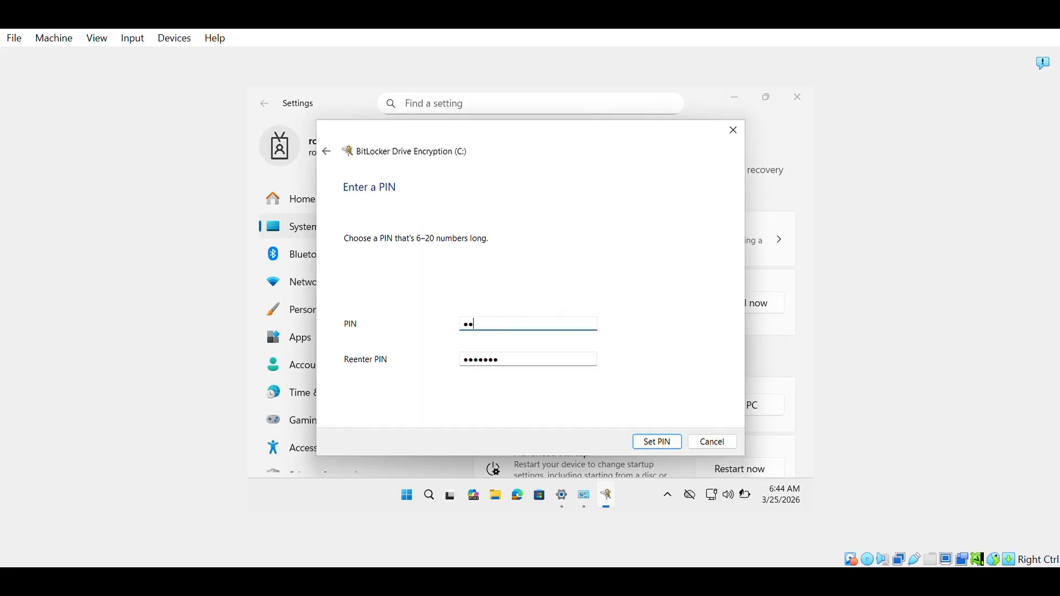
key(Tab)
text(123456)
click(668, 444)
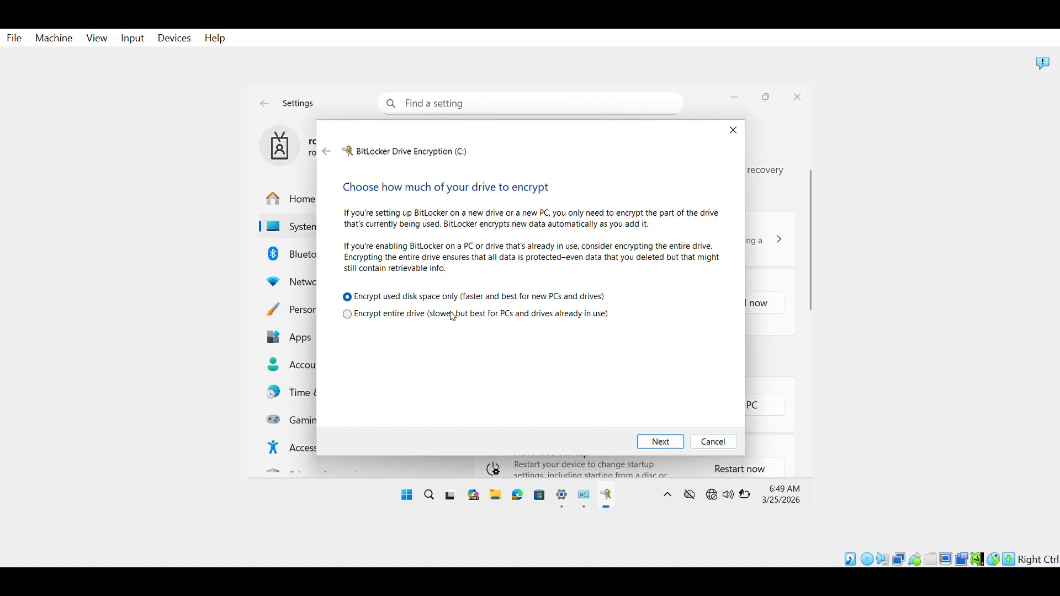
- Encrypt drive C:'s used disk space only with the new encryption mode, then start encryption
click(660, 442)
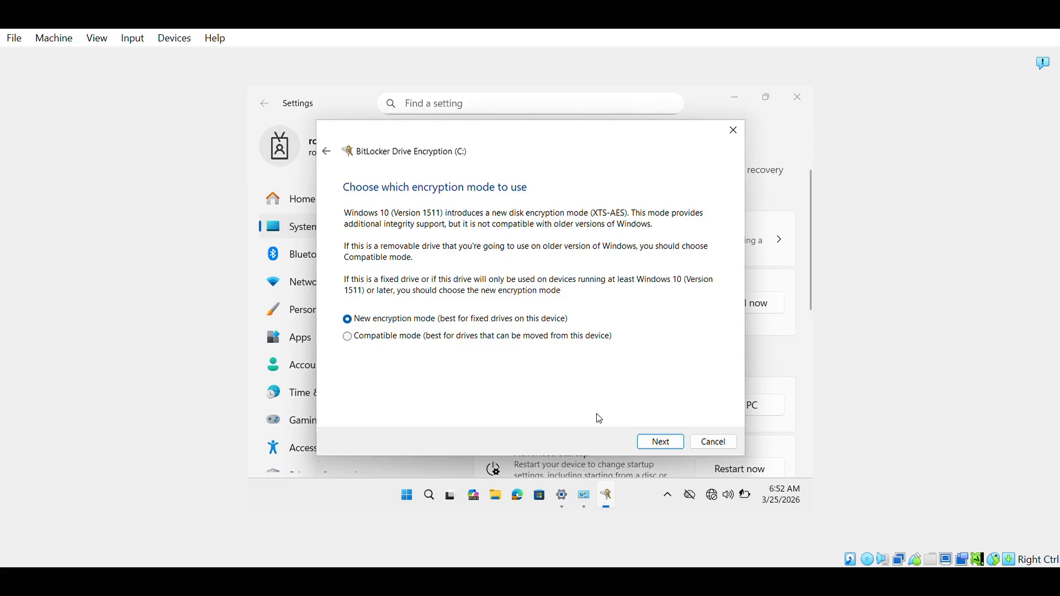
click(657, 446)
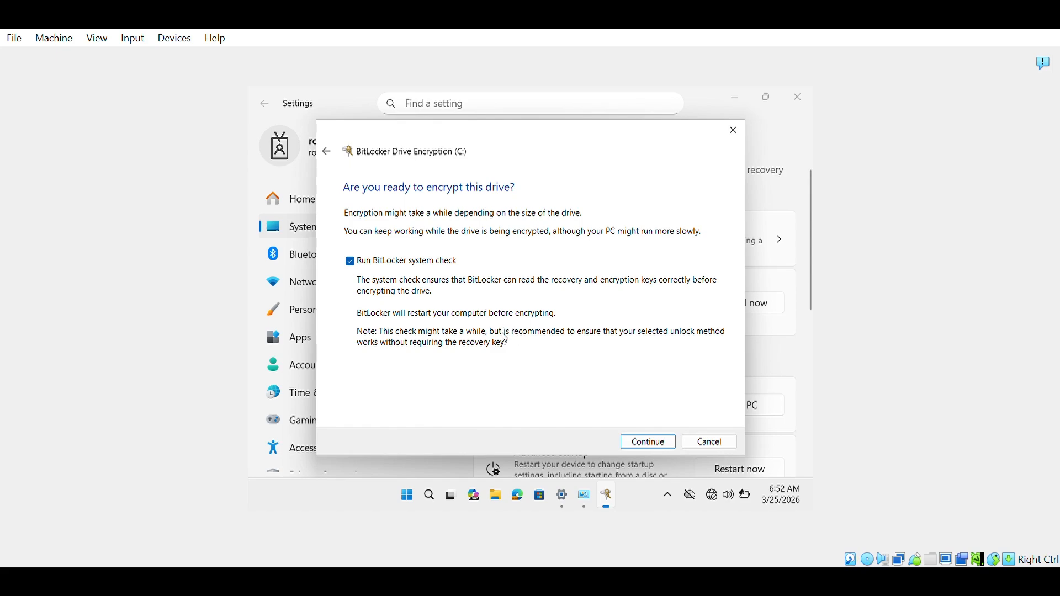
click(658, 450)
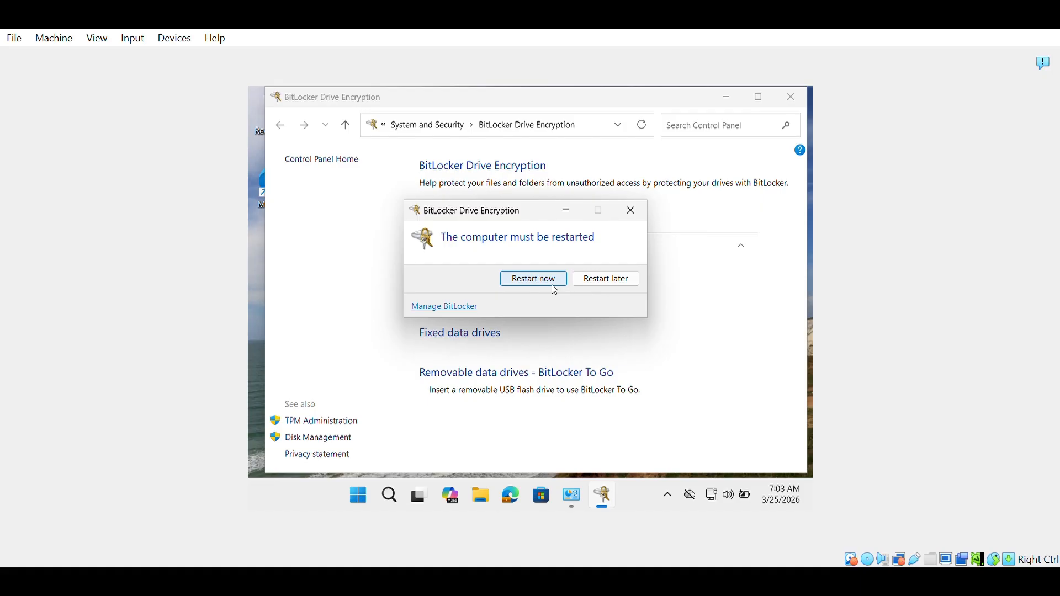
- Restart the VM, then open This PC in File Explorer and right-click Local Disk (C:)
click(549, 280)
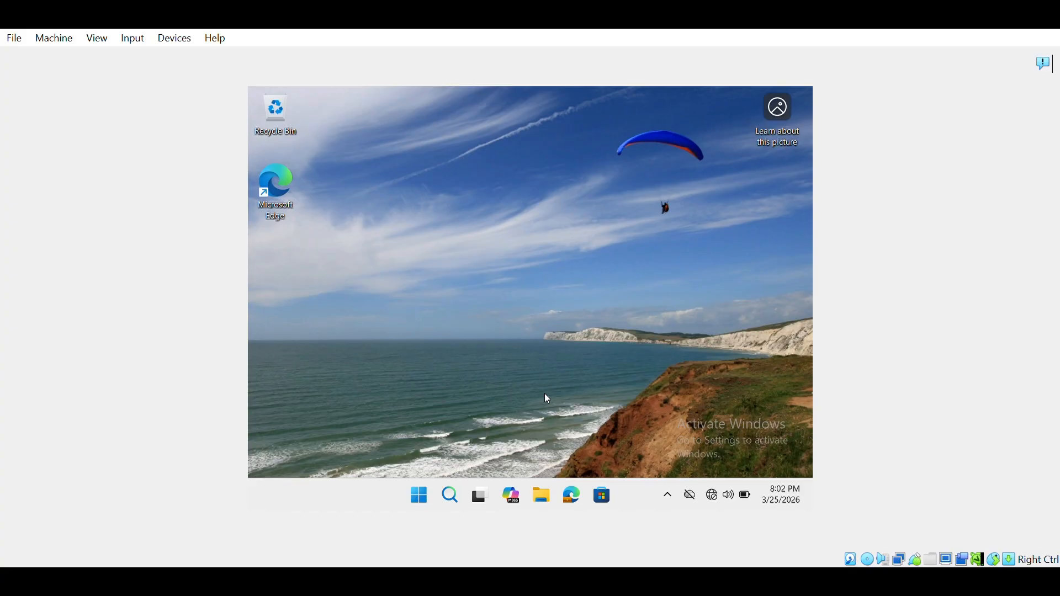
click(543, 498)
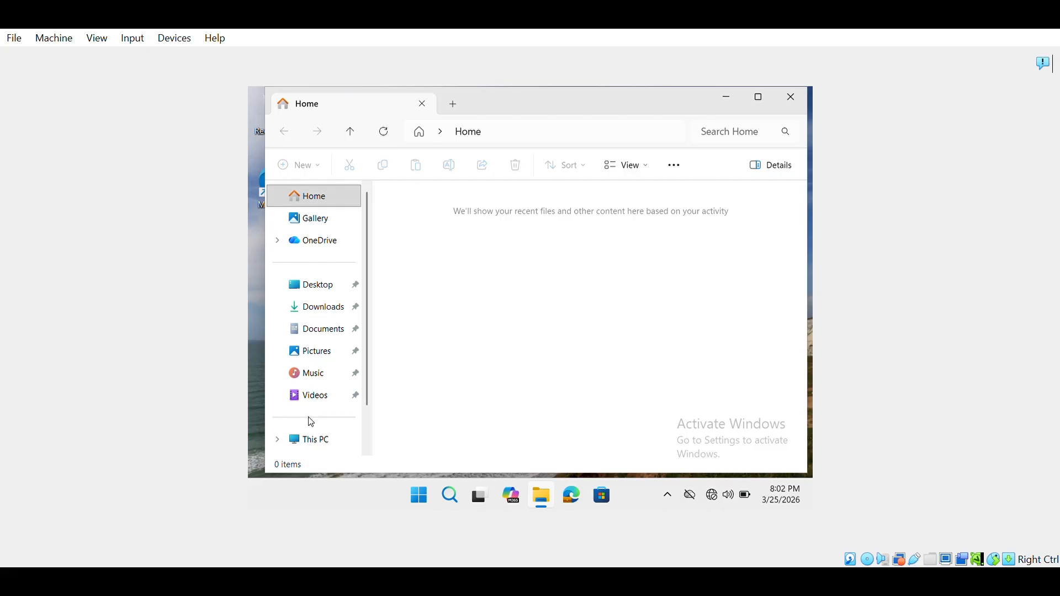
click(313, 445)
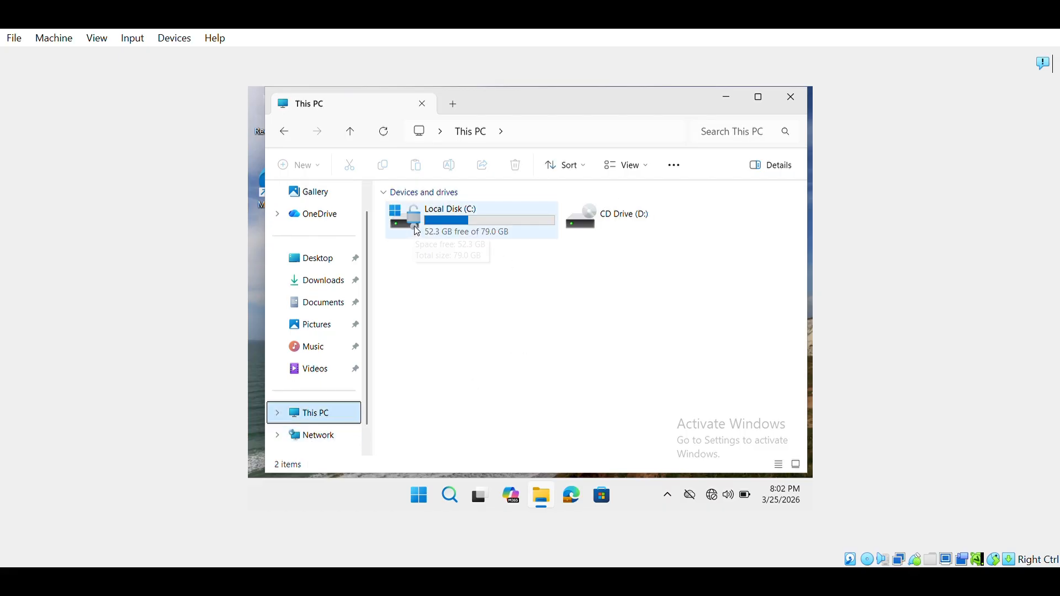
right_click(428, 227)
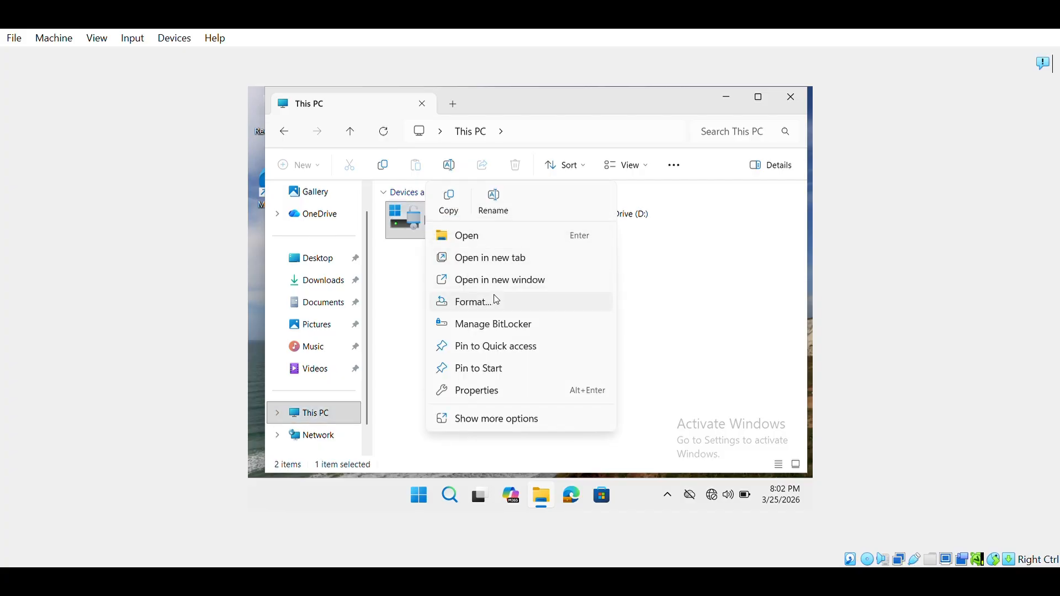
- Open Manage BitLocker for drive C:, then start and cancel a recovery-key backup
click(523, 328)
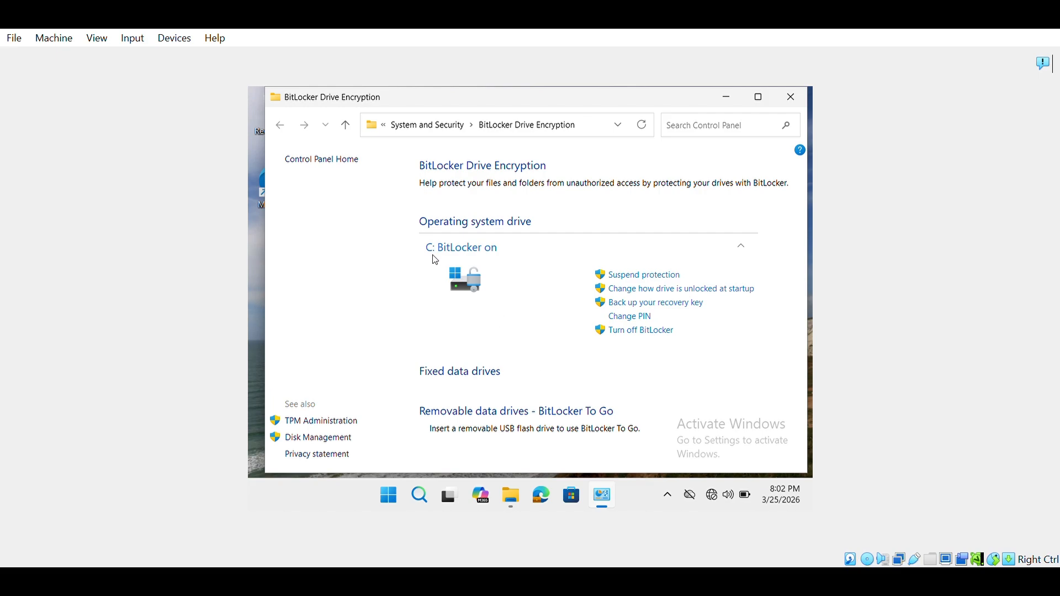
click(651, 304)
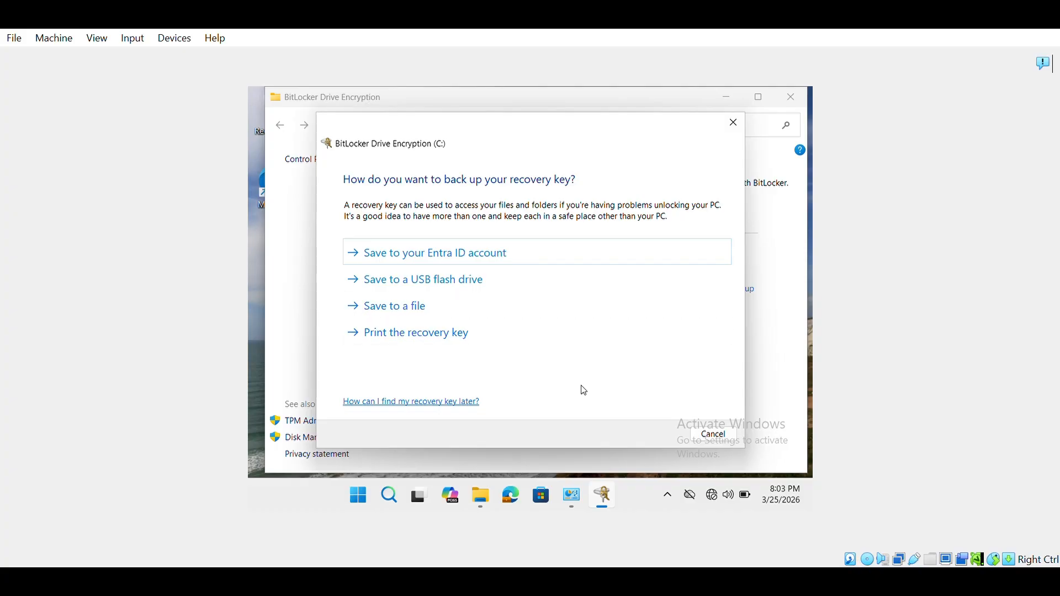
click(714, 434)
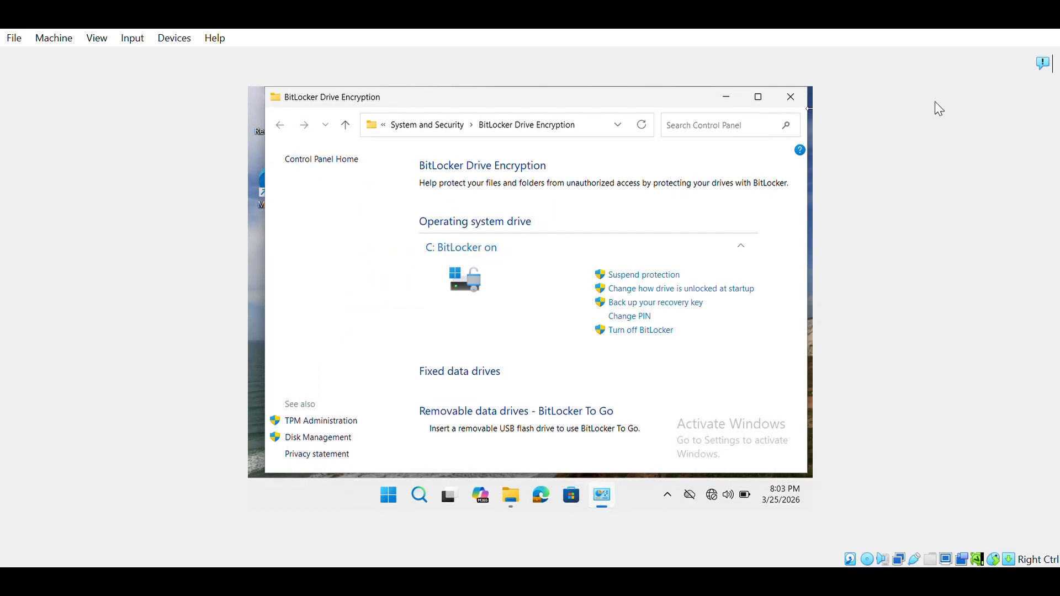